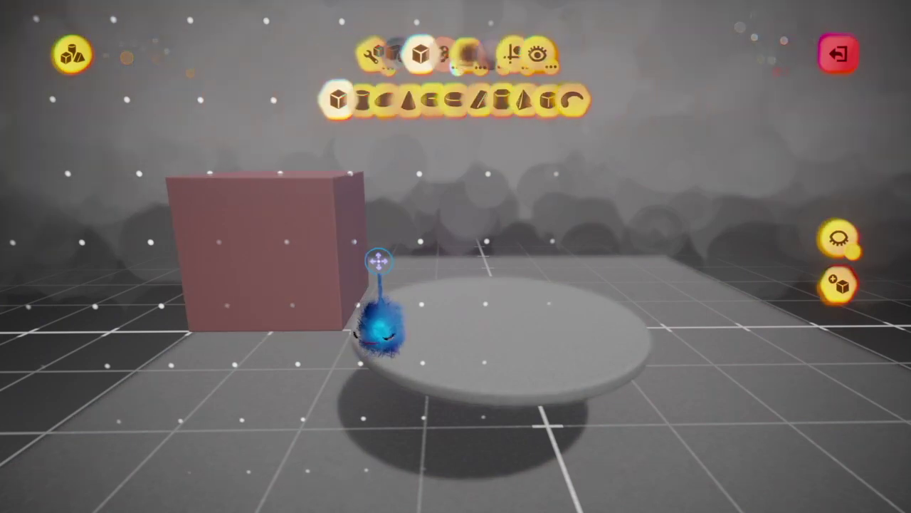
Leave sculpting, lower the cube beside the disc and record that position as a keyframe on the timeline.
{"action": "key", "text": "Escape"}
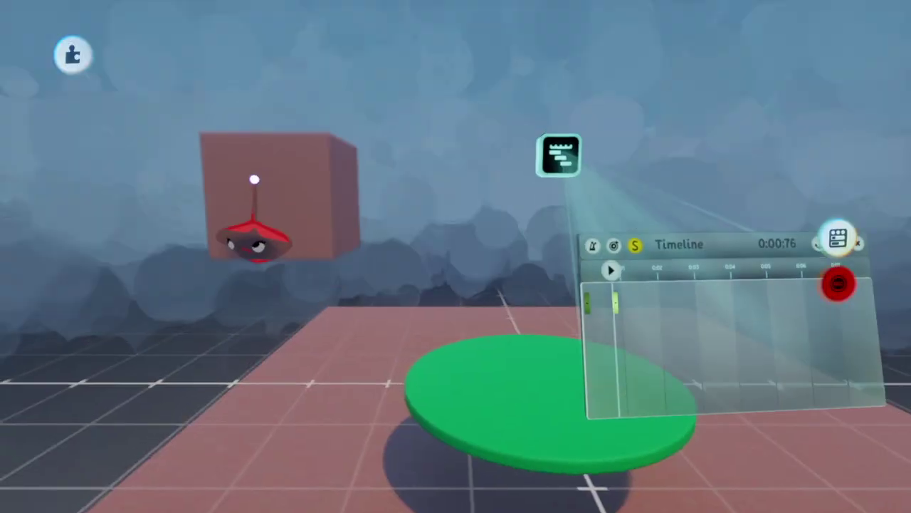
{"action": "left_click_drag", "start_coordinate": [254, 179], "coordinate": [248, 350]}
{"action": "left_click", "coordinate": [844, 287]}
{"action": "left_click", "coordinate": [408, 101]}
{"action": "left_click", "coordinate": [649, 316]}
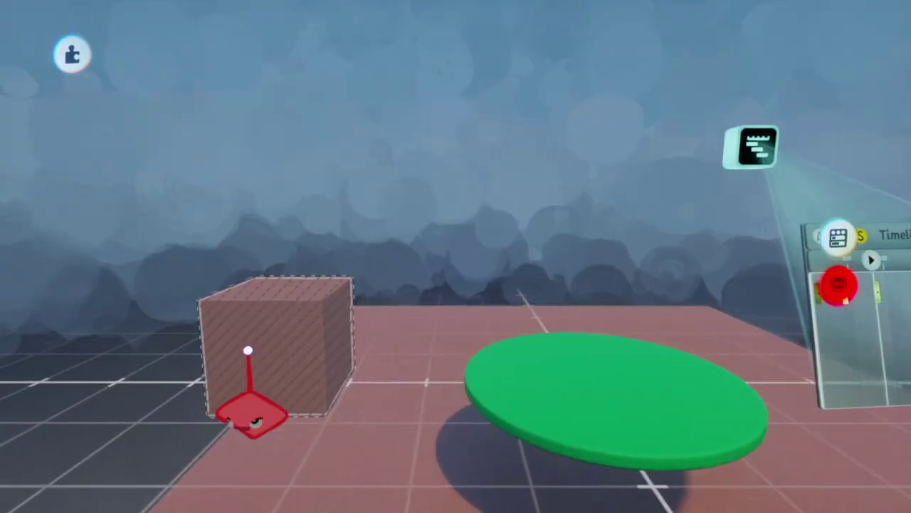
Record further keyframes of the cube moving beside the disc and copy the first keyframe to the end of the timeline sequence.
{"action": "left_click", "coordinate": [830, 282]}
{"action": "left_click", "coordinate": [457, 102]}
{"action": "left_click", "coordinate": [628, 293]}
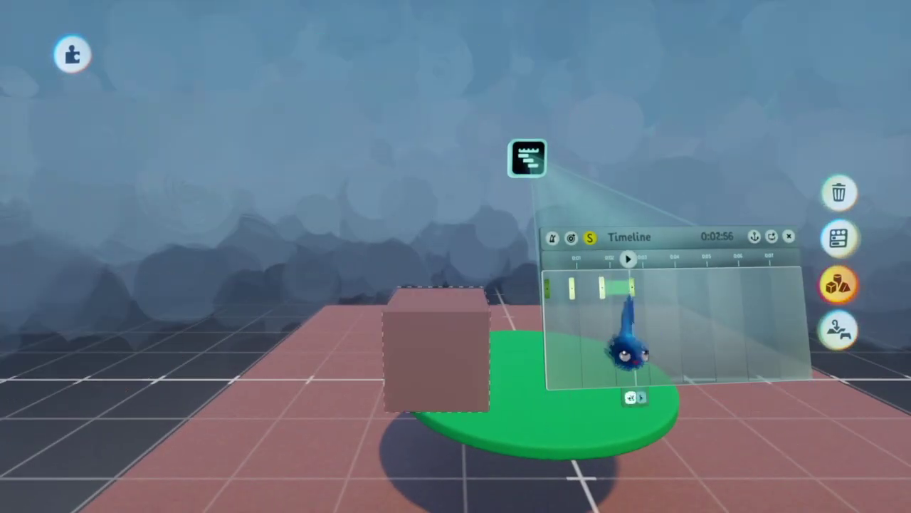
{"action": "left_click_drag", "start_coordinate": [425, 369], "coordinate": [335, 366]}
{"action": "left_click", "coordinate": [839, 283]}
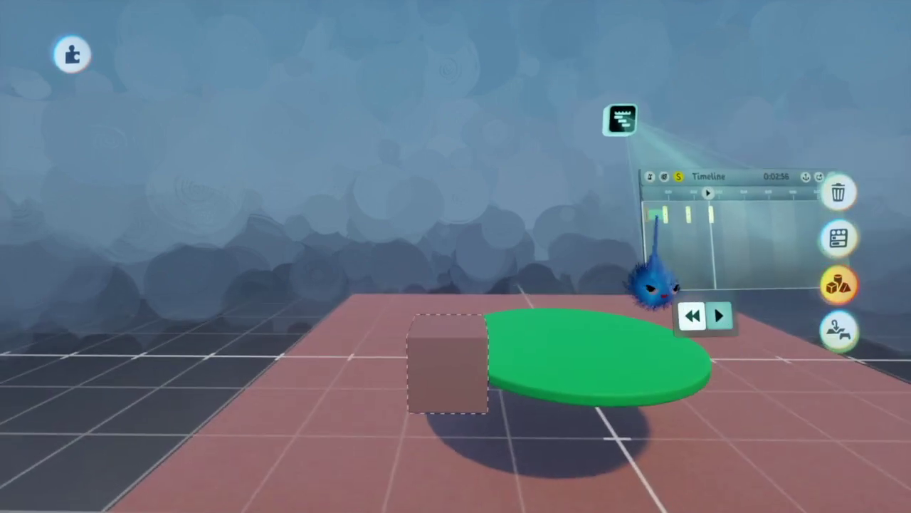
{"action": "left_click_drag", "start_coordinate": [643, 216], "coordinate": [639, 214]}
Play the timeline, rewind it to the start and replay it to check the cube's keyframe animation.
{"action": "key", "text": "space"}
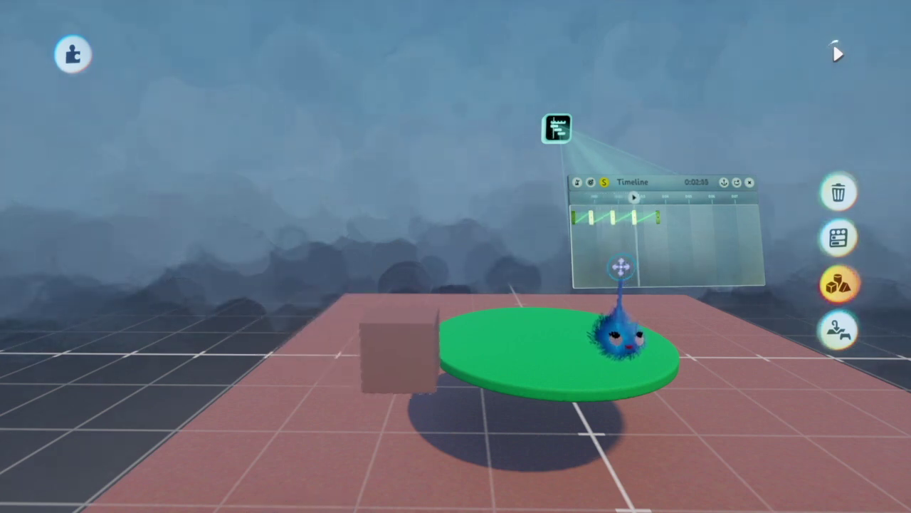
{"action": "key", "text": "Left"}
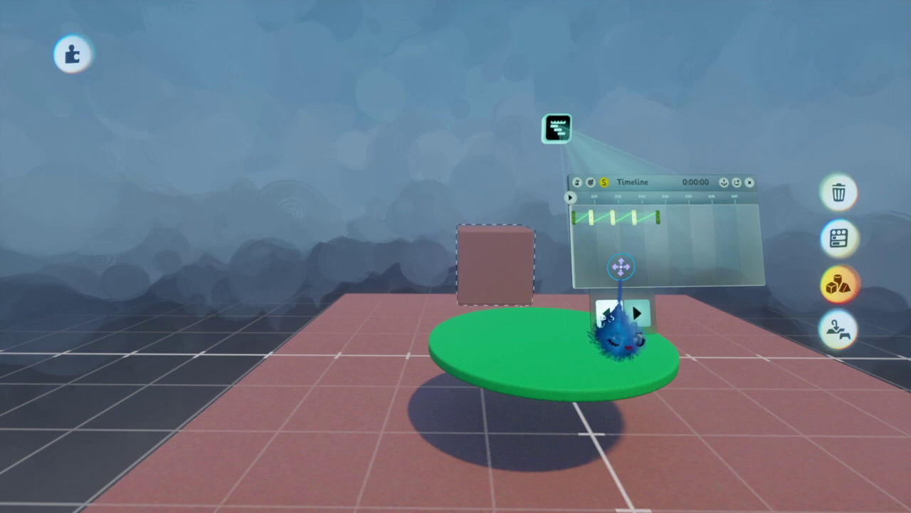
{"action": "left_click", "coordinate": [638, 313]}
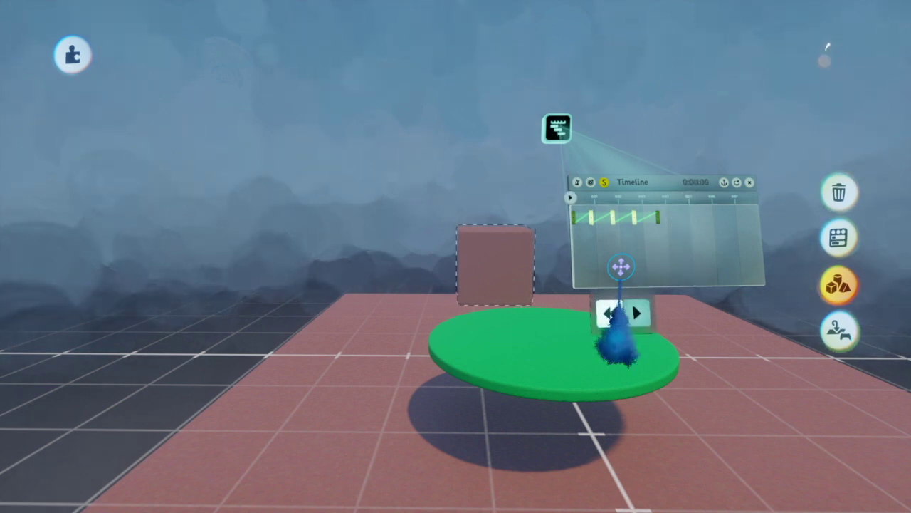
{"action": "left_click", "coordinate": [636, 314]}
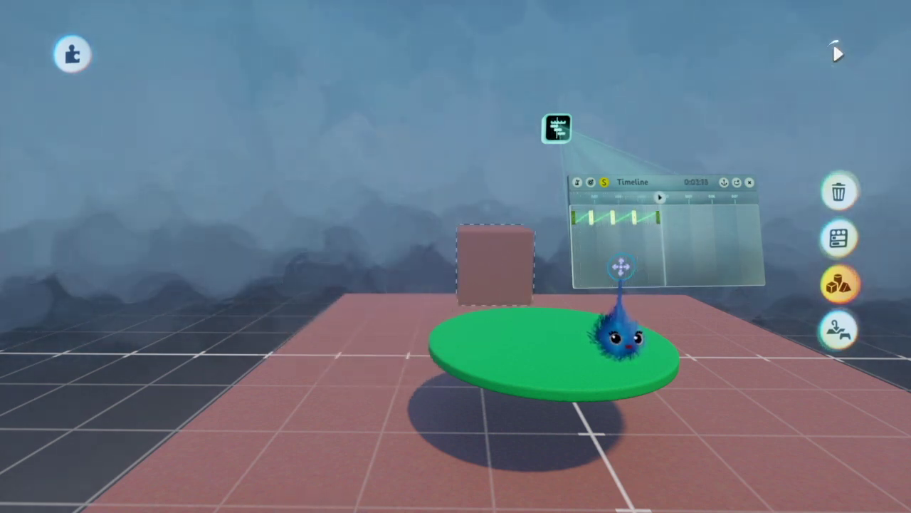
{"action": "left_click", "coordinate": [632, 307]}
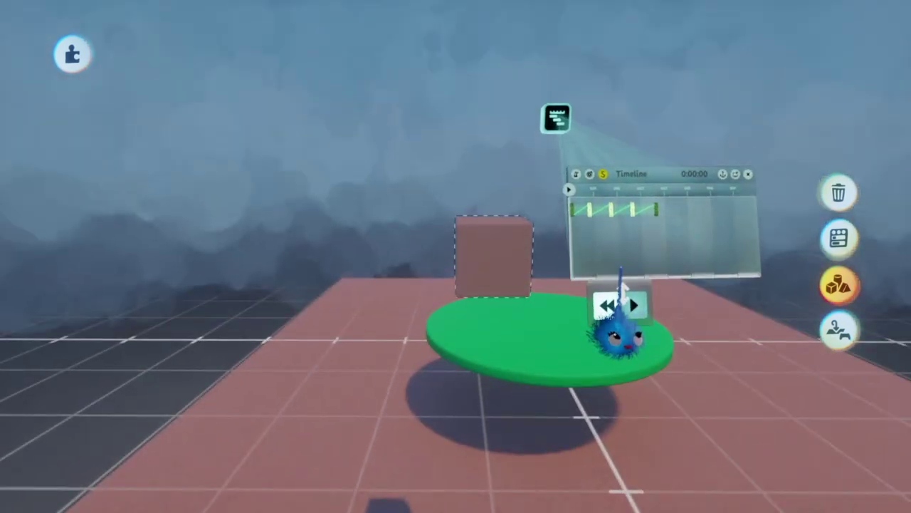
Delete the cube and its animation timeline, leaving only the green disc and the floor.
{"action": "key", "text": "Delete"}
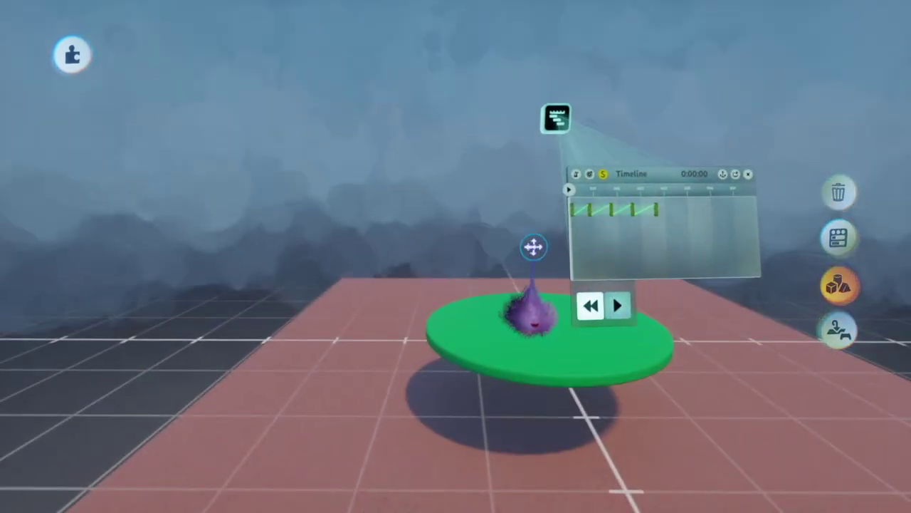
{"action": "key", "text": "Escape"}
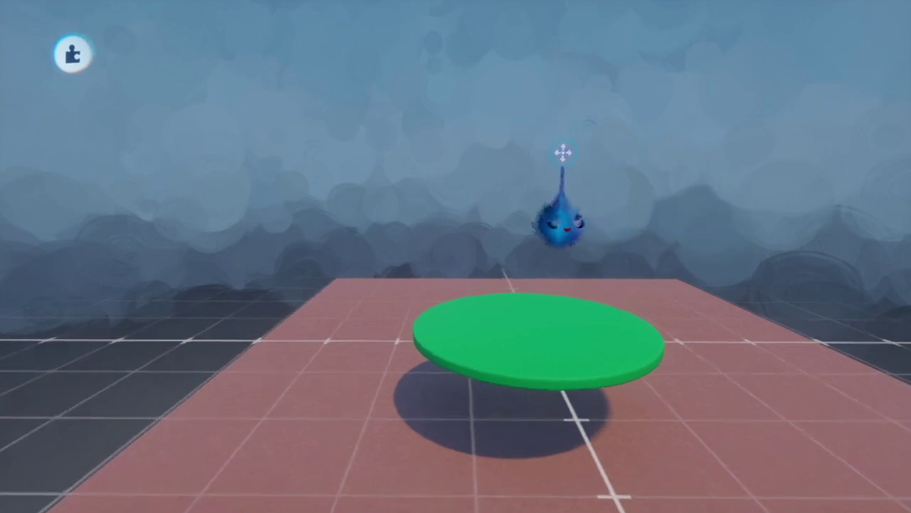
{"action": "scroll", "coordinate": [563, 152], "scroll_direction": "up", "scroll_amount": 3}
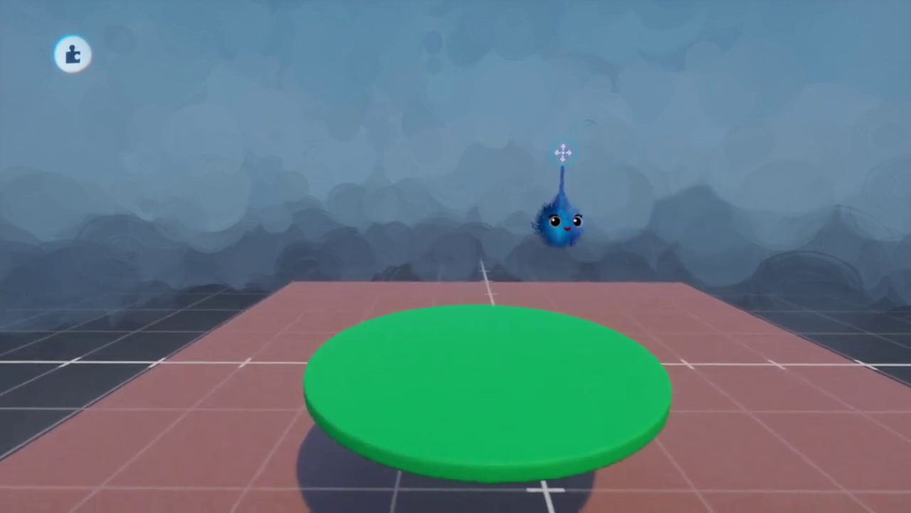
{"action": "mouse_move", "coordinate": [506, 375]}
{"action": "middle_mouse_down"}
{"action": "mouse_move", "coordinate": [476, 375]}
{"action": "mouse_move", "coordinate": [549, 376]}
{"action": "mouse_move", "coordinate": [507, 375]}
{"action": "middle_mouse_up"}
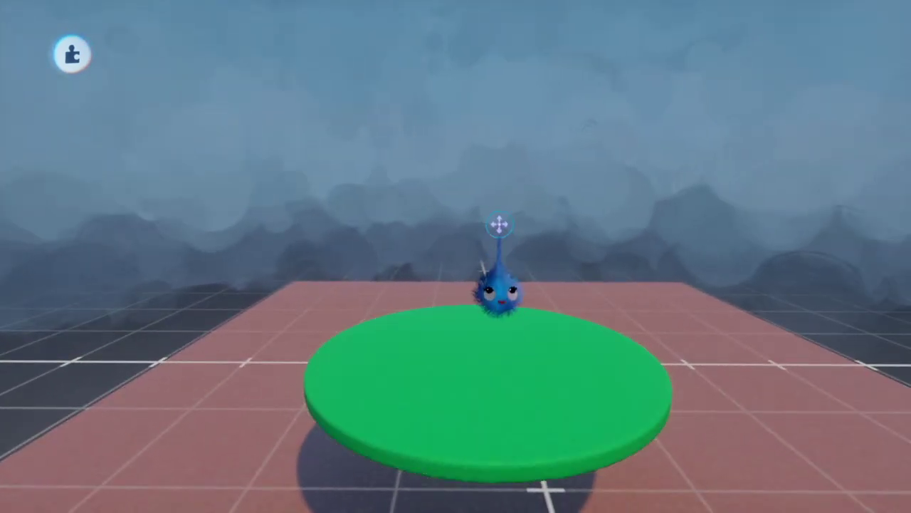
Start a new painting with the Heavy brush in bright red.
{"action": "left_click", "coordinate": [320, 98]}
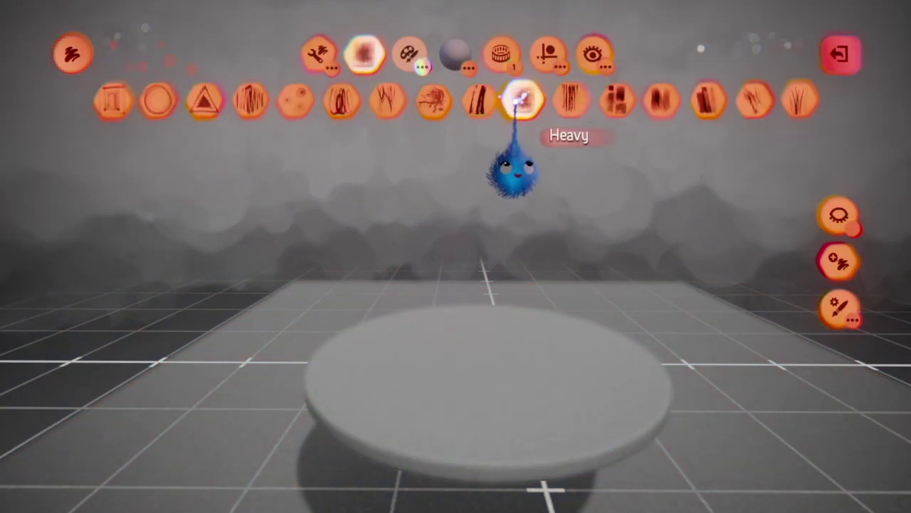
{"action": "left_click", "coordinate": [461, 63]}
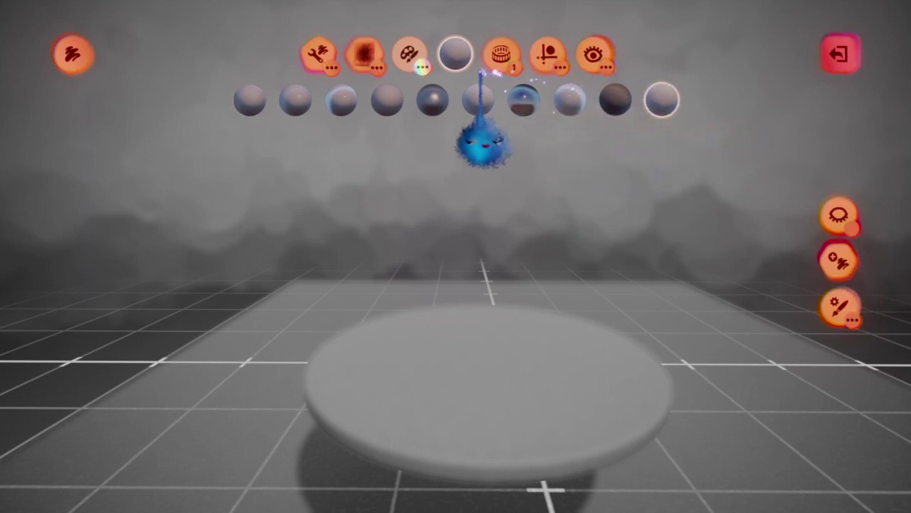
{"action": "left_click", "coordinate": [409, 55]}
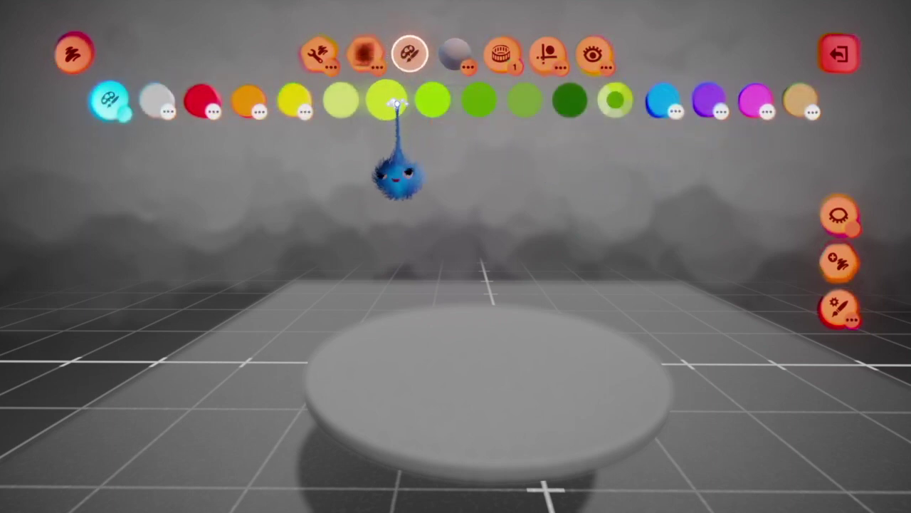
{"action": "left_click", "coordinate": [205, 96]}
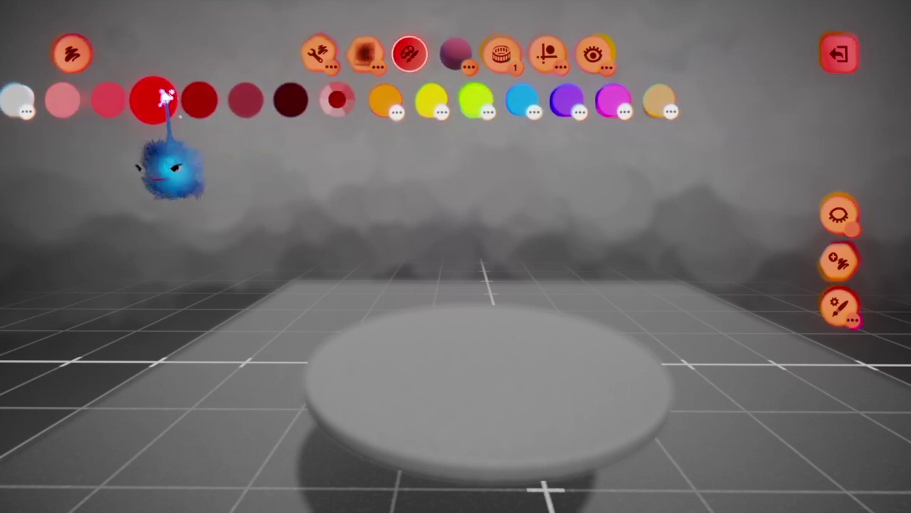
Undo the trial paint stroke and turn on the grid snap (size 1) and Stay Upright guides.
{"action": "left_click", "coordinate": [276, 129]}
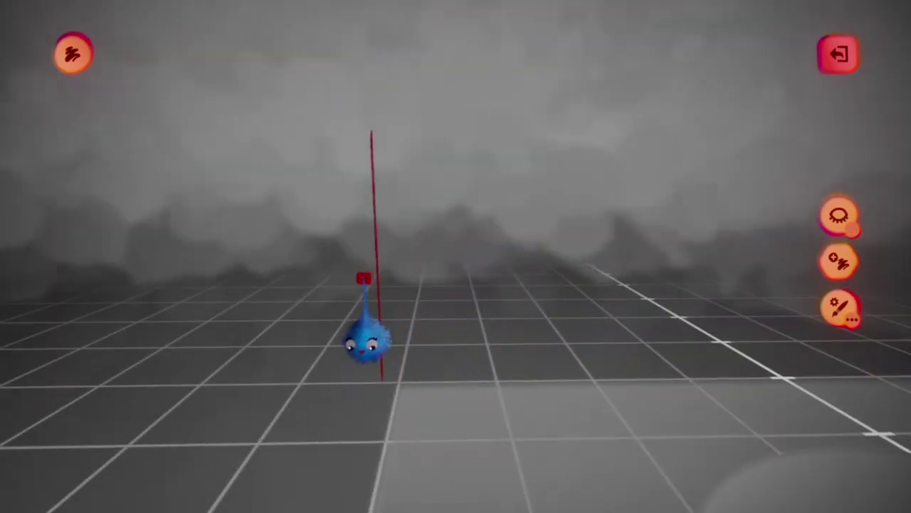
{"action": "key", "text": "ctrl+z"}
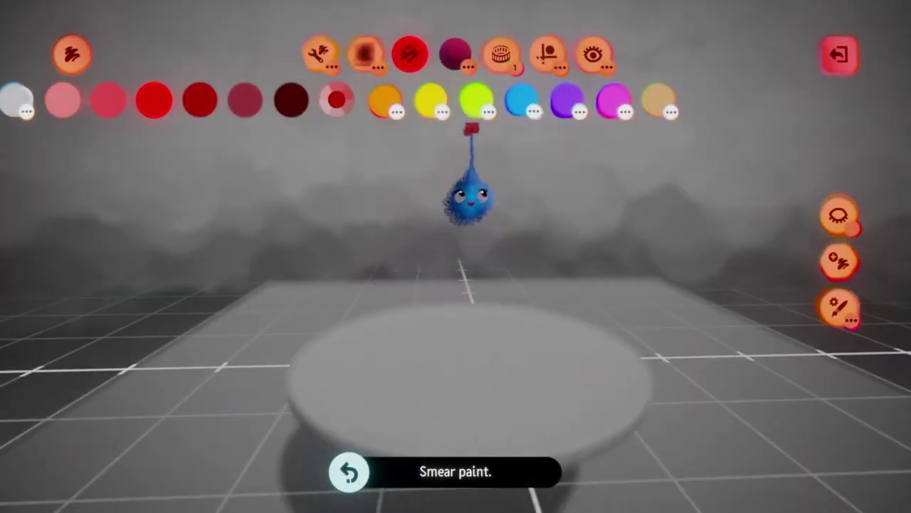
{"action": "left_click", "coordinate": [546, 39]}
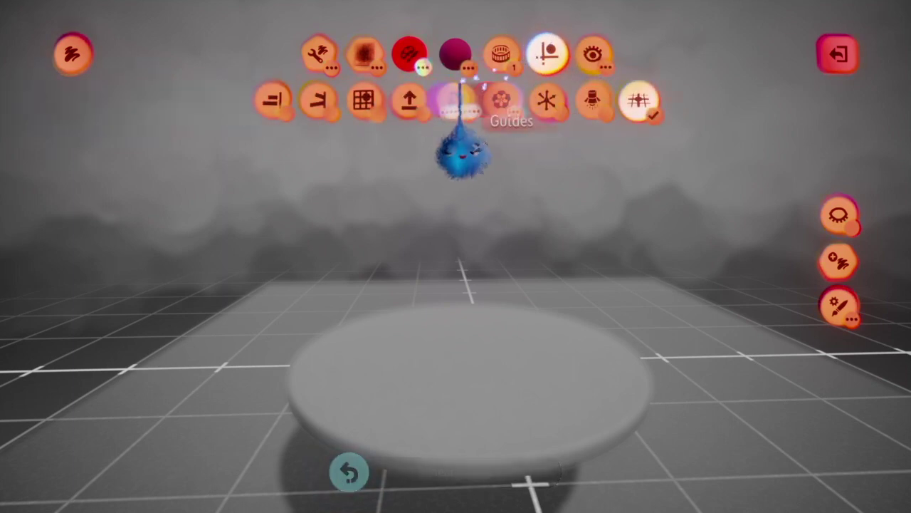
{"action": "left_click", "coordinate": [360, 100]}
{"action": "left_click", "coordinate": [457, 103]}
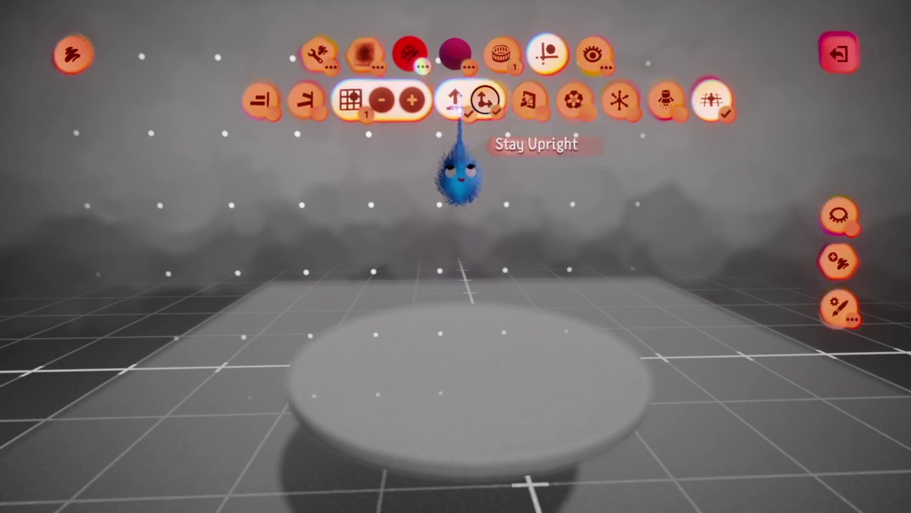
Paint a long straight vertical red line beside the disc's left edge and leave Paint Mode.
{"action": "left_click_drag", "start_coordinate": [289, 140], "coordinate": [300, 306]}
{"action": "left_click_drag", "start_coordinate": [317, 456], "coordinate": [321, 507]}
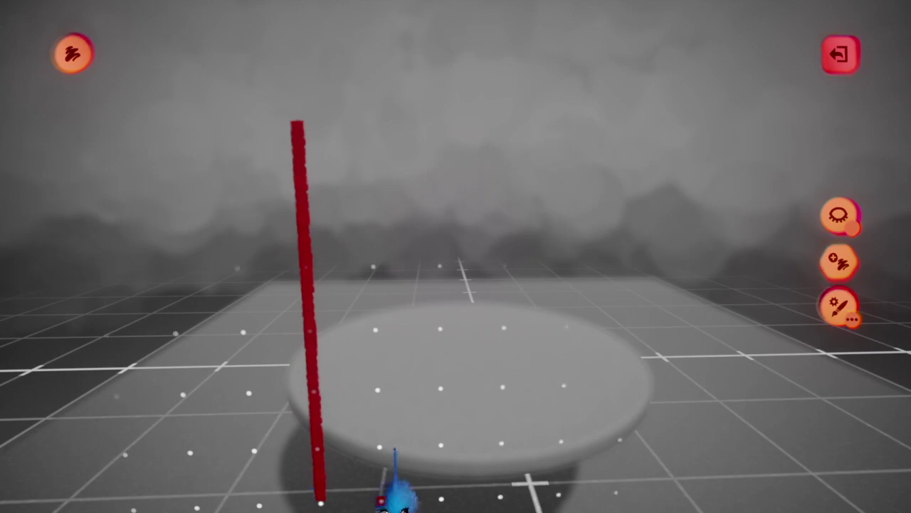
{"action": "key", "text": "Escape"}
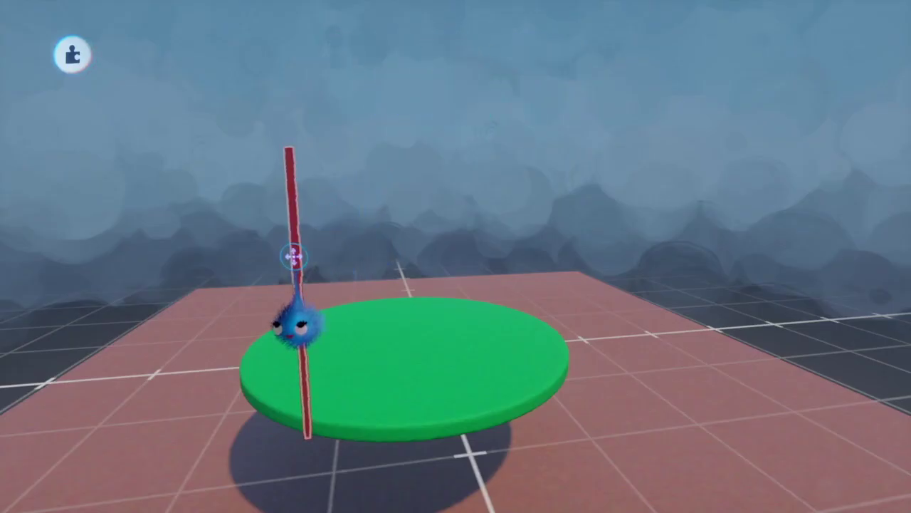
Create a new cube sculpture in Sculpt Mode, placed above the disc's back area.
{"action": "middle_click_drag", "start_coordinate": [334, 252], "coordinate": [270, 252]}
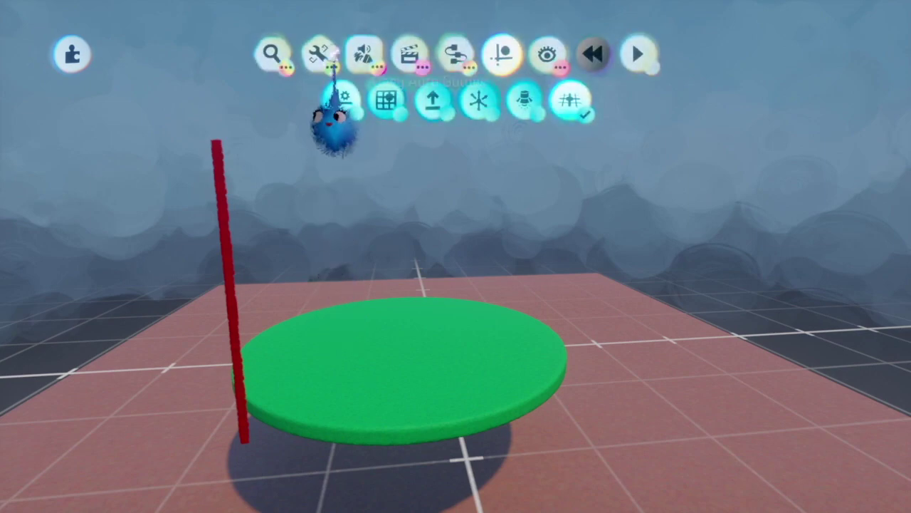
{"action": "left_click", "coordinate": [363, 55]}
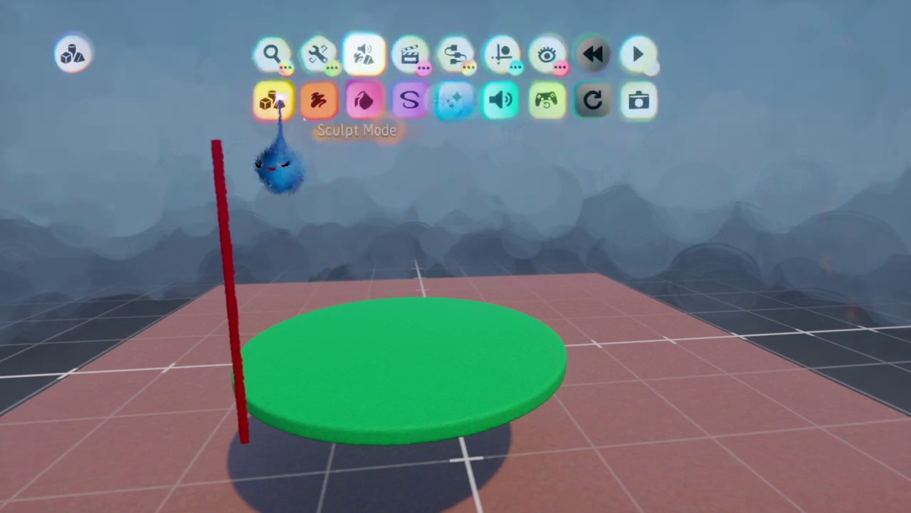
{"action": "left_click", "coordinate": [271, 97]}
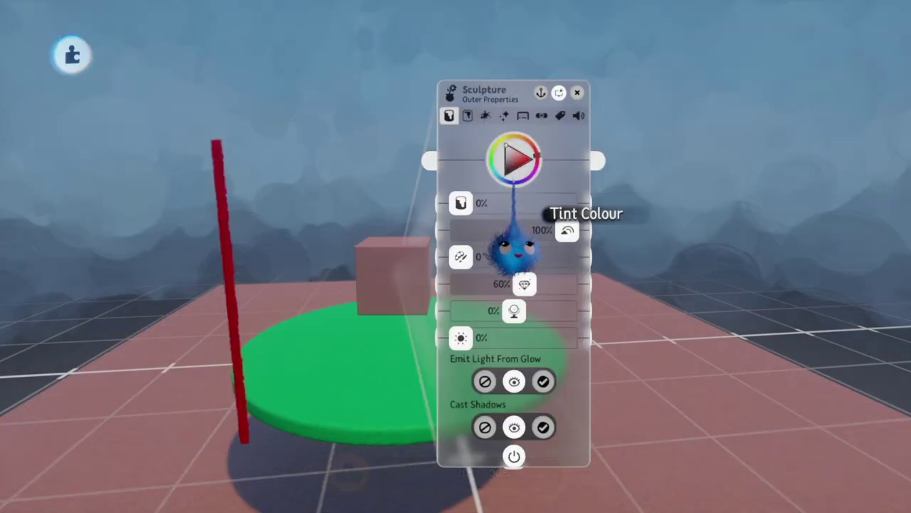
Tint the new cube purple in its outer properties and adjust the tint amount.
{"action": "left_click", "coordinate": [529, 178]}
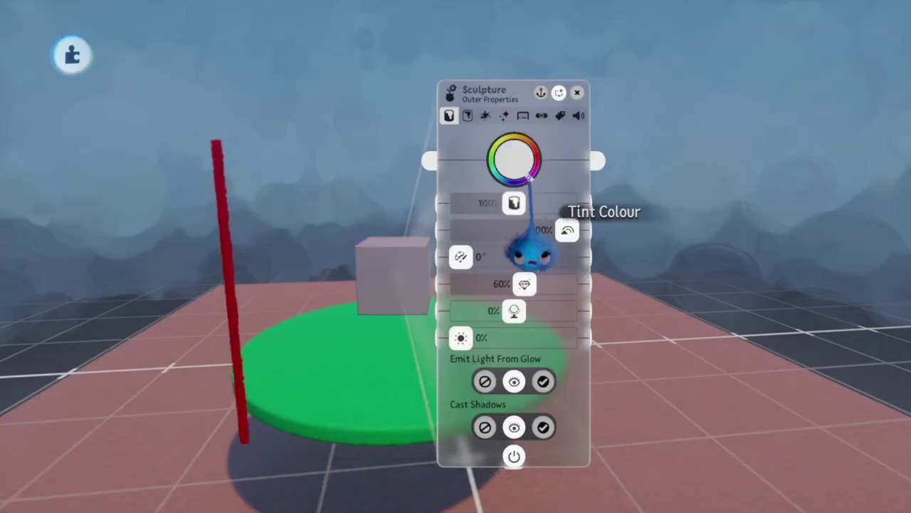
{"action": "left_click", "coordinate": [519, 168]}
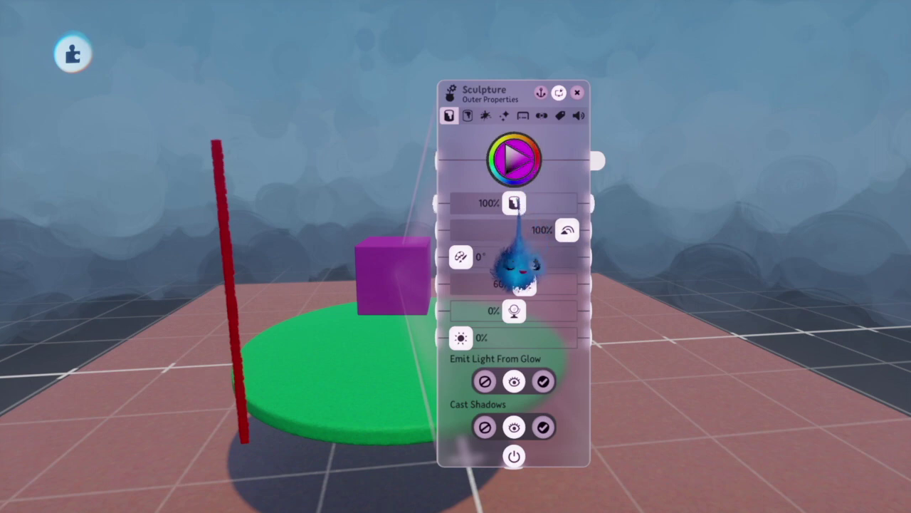
{"action": "left_click_drag", "start_coordinate": [518, 265], "coordinate": [636, 253]}
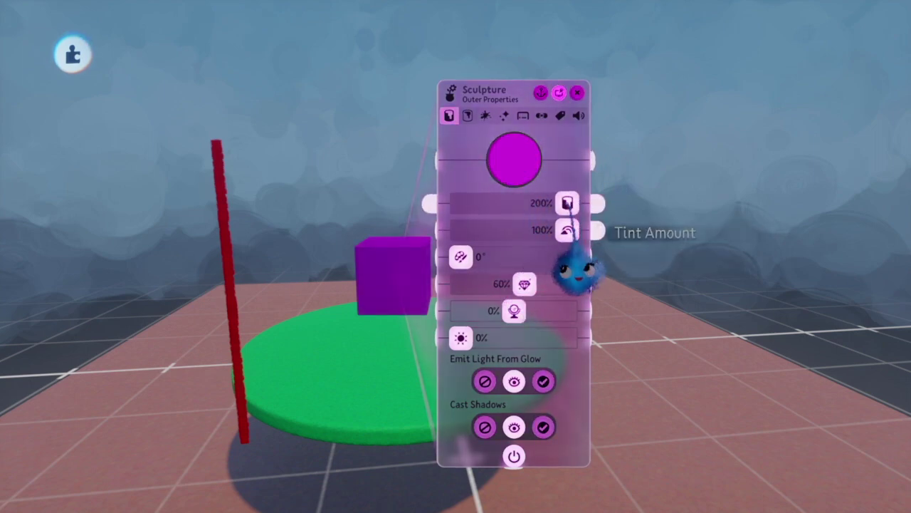
{"action": "left_click_drag", "start_coordinate": [580, 275], "coordinate": [554, 268]}
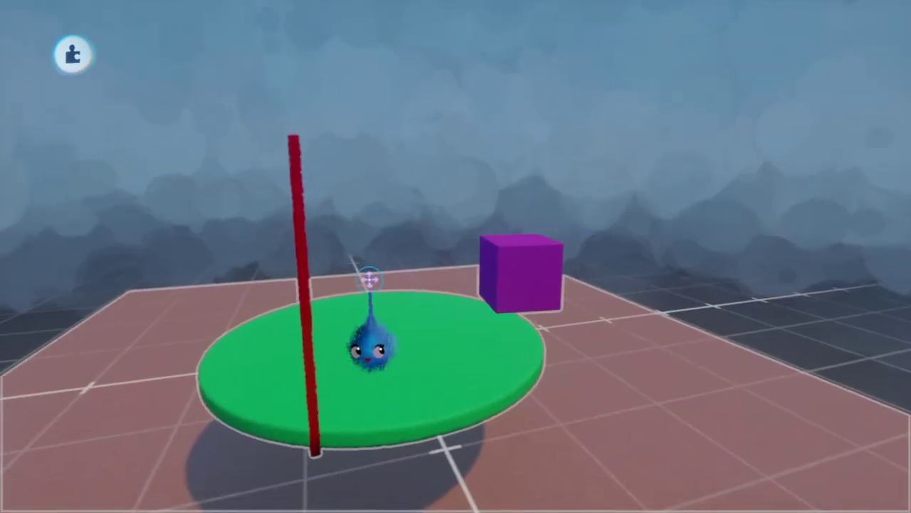
Enable the grid snap guide at 1/32 with Stay Upright and move the red line so it stands on the disc.
{"action": "key", "text": "Tab"}
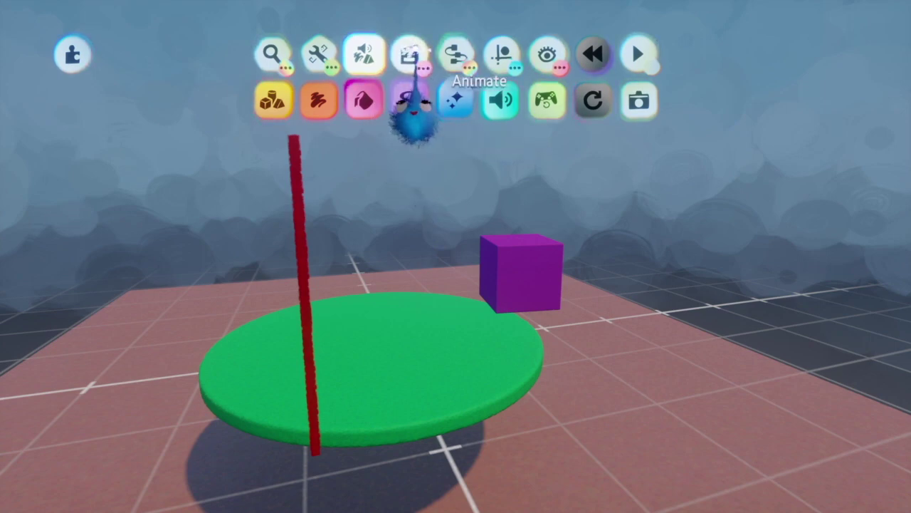
{"action": "key", "text": "Tab"}
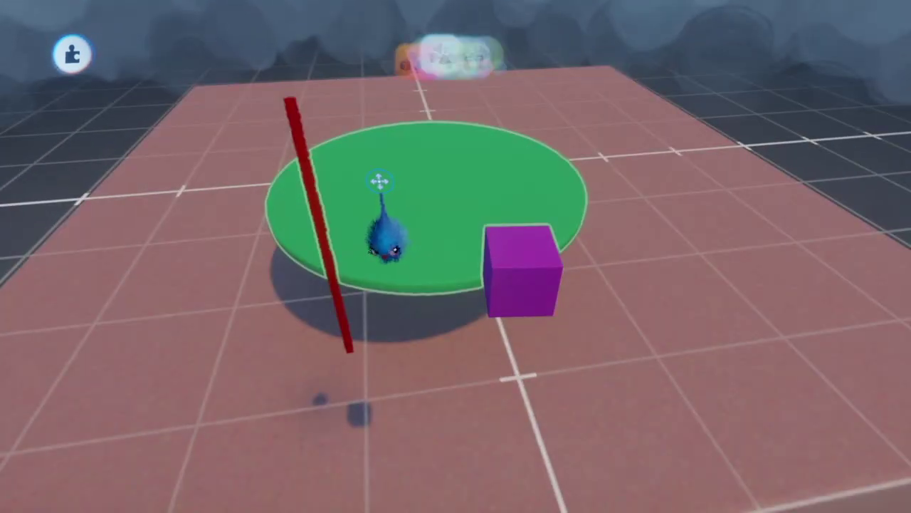
{"action": "key", "text": "Tab"}
{"action": "left_click", "coordinate": [502, 56]}
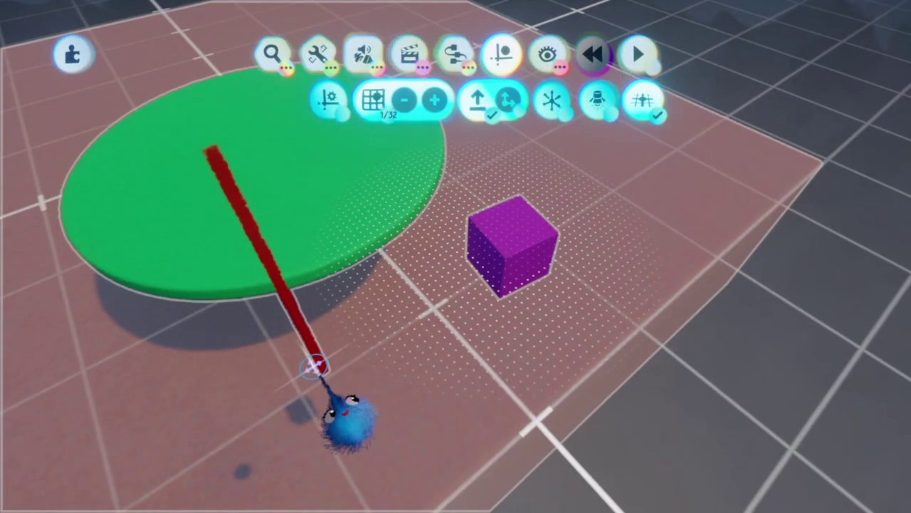
{"action": "left_click_drag", "start_coordinate": [321, 366], "coordinate": [290, 313]}
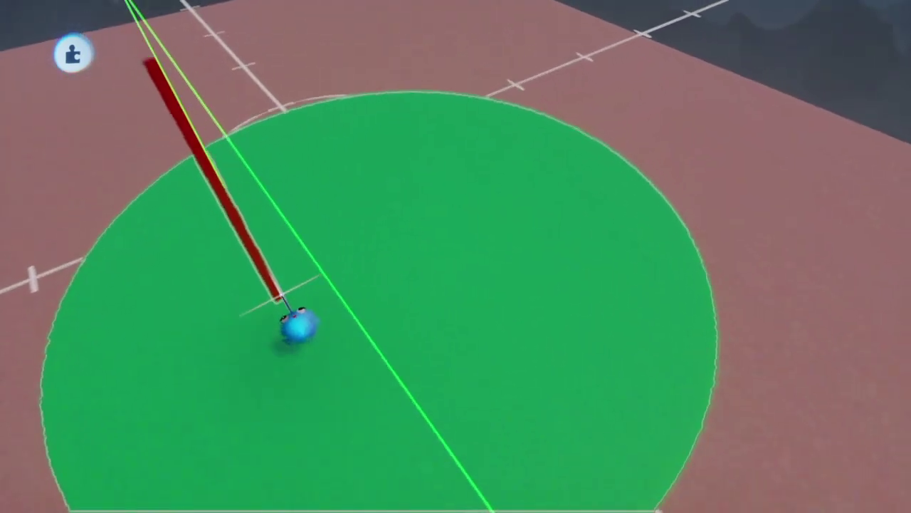
{"action": "middle_click_drag", "start_coordinate": [296, 324], "coordinate": [481, 193]}
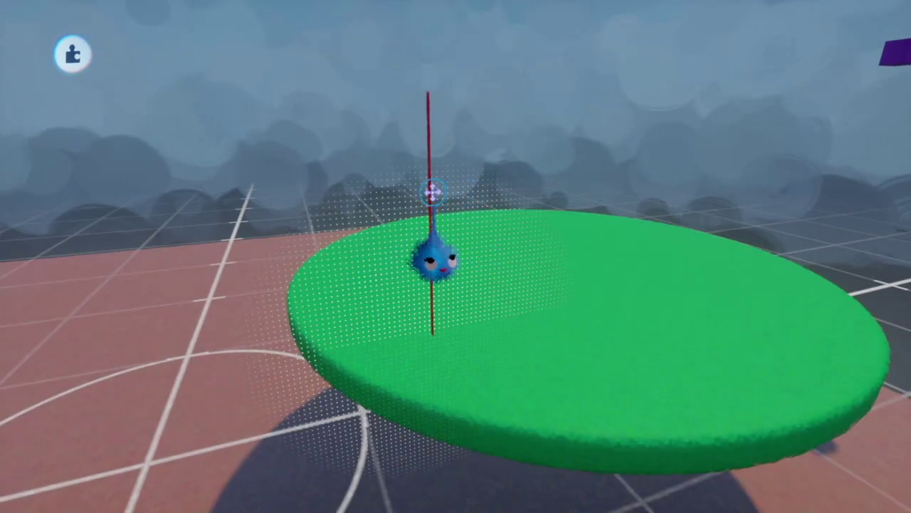
Move the red line outward to the disc's rim and lower it so it reaches below the disc.
{"action": "left_click_drag", "start_coordinate": [433, 262], "coordinate": [343, 248]}
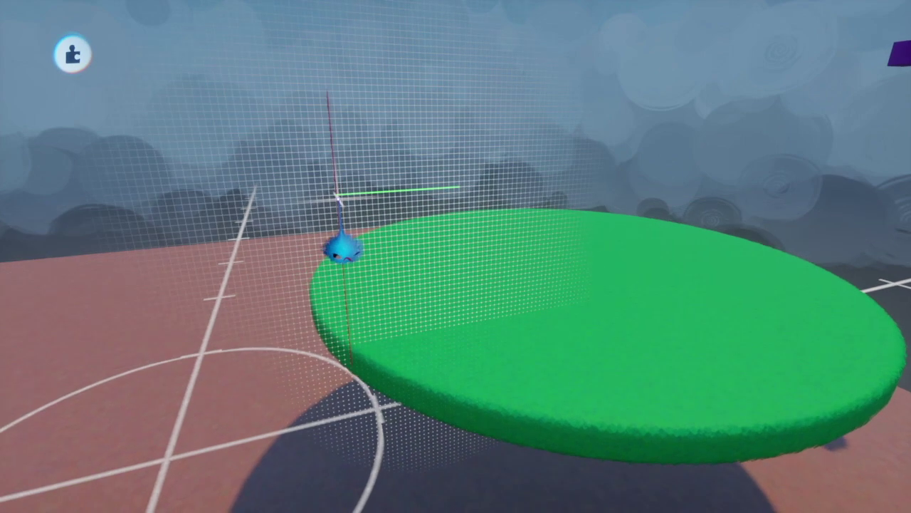
{"action": "middle_click_drag", "start_coordinate": [352, 247], "coordinate": [349, 238]}
{"action": "left_click_drag", "start_coordinate": [347, 203], "coordinate": [353, 246]}
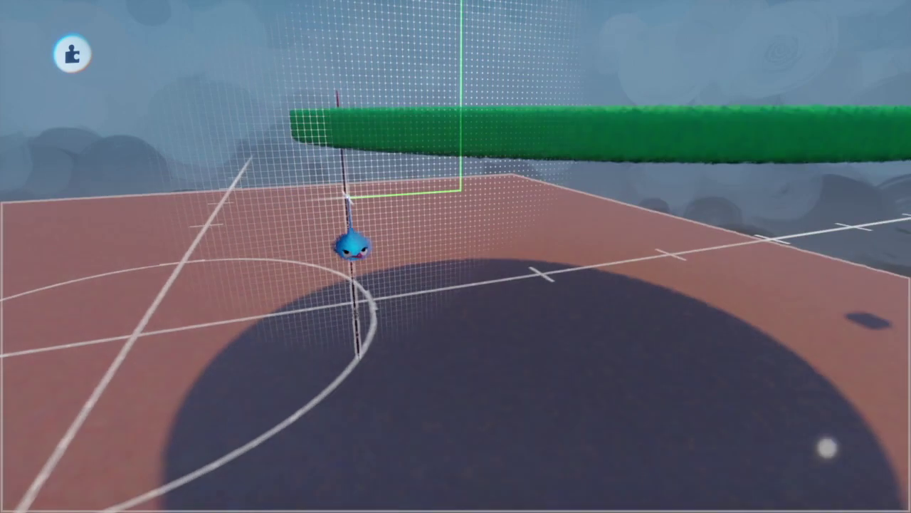
{"action": "left_click_drag", "start_coordinate": [349, 198], "coordinate": [347, 198]}
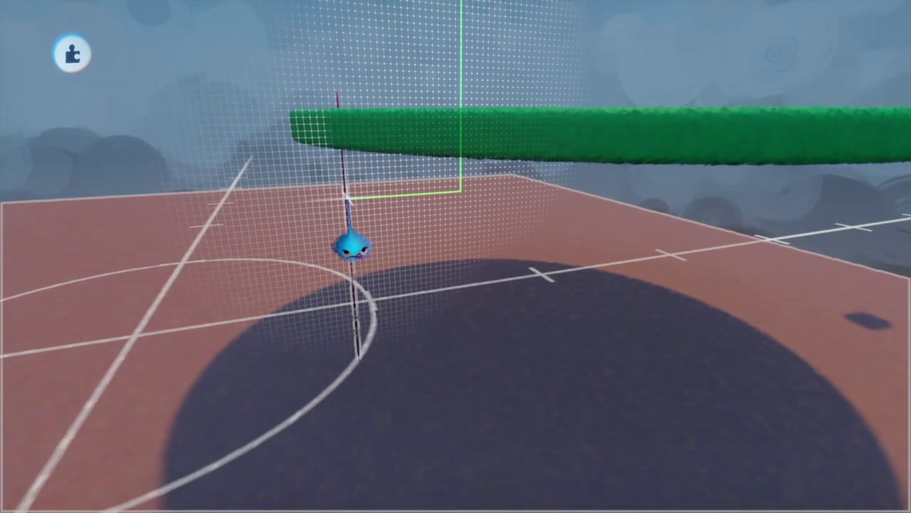
Bring the purple cube over to the disc's rim, close to the red line.
{"action": "middle_click_drag", "start_coordinate": [348, 198], "coordinate": [412, 198]}
{"action": "left_click_drag", "start_coordinate": [593, 199], "coordinate": [329, 190]}
{"action": "scroll", "coordinate": [329, 189], "scroll_direction": "up", "scroll_amount": 8}
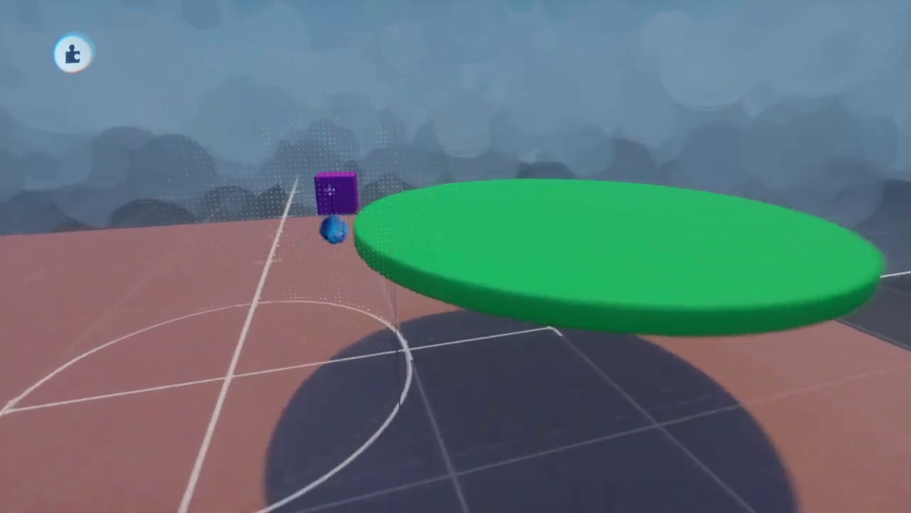
{"action": "middle_click_drag", "start_coordinate": [329, 189], "coordinate": [329, 191]}
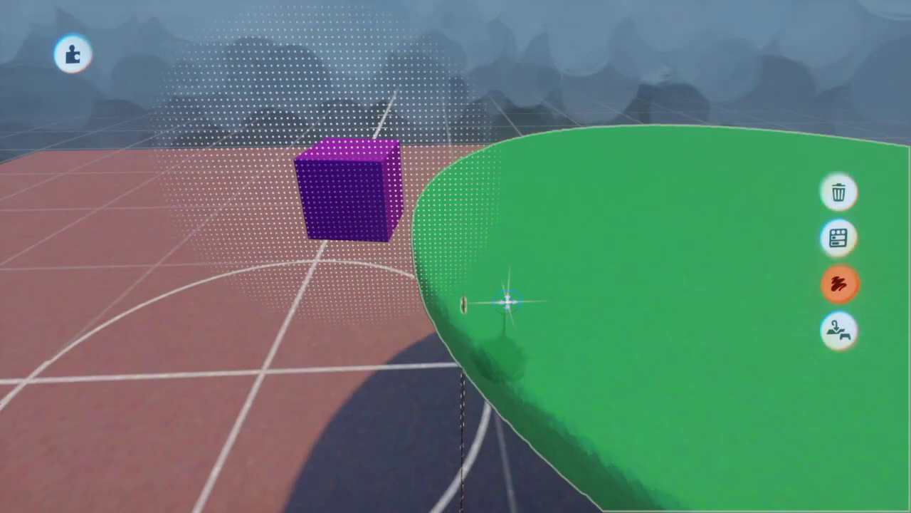
{"action": "left_click", "coordinate": [833, 244]}
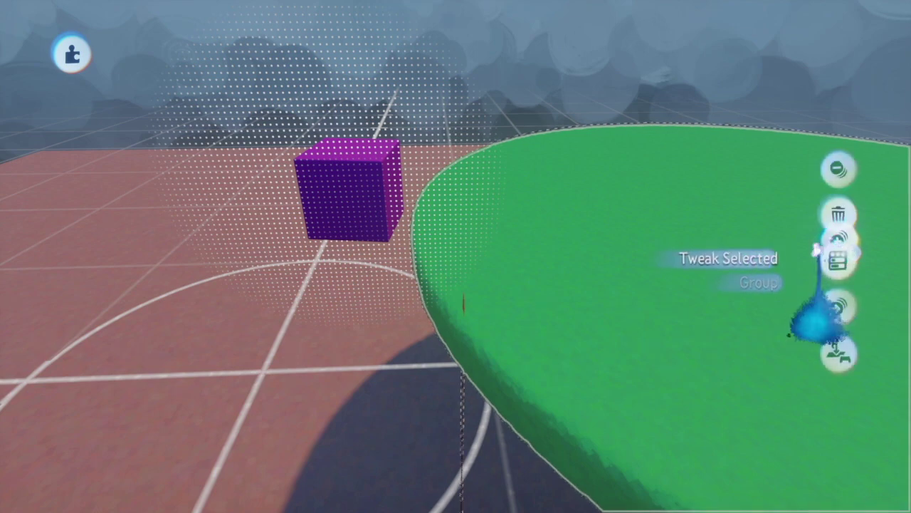
{"action": "left_click_drag", "start_coordinate": [309, 183], "coordinate": [361, 180]}
{"action": "key", "text": "ctrl+z"}
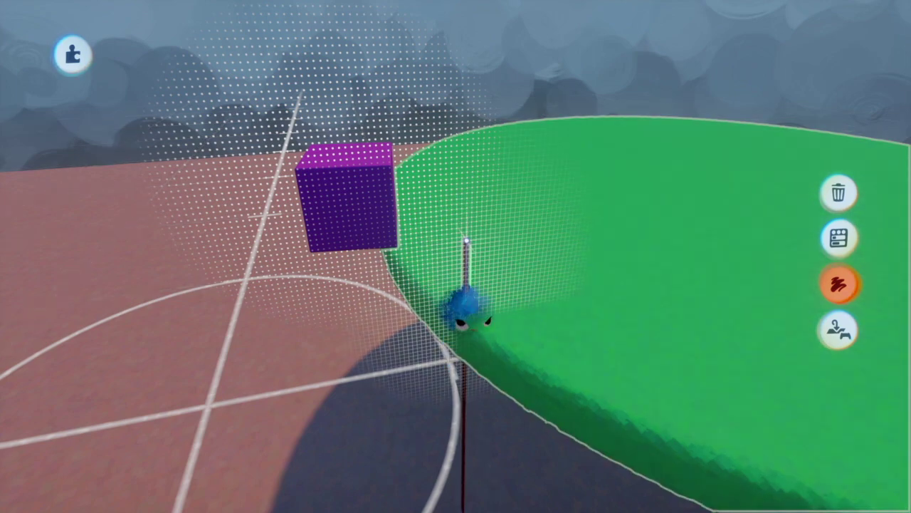
Raise the red line so it passes through the disc's rim and group it with the disc.
{"action": "middle_click_drag", "start_coordinate": [467, 241], "coordinate": [467, 143]}
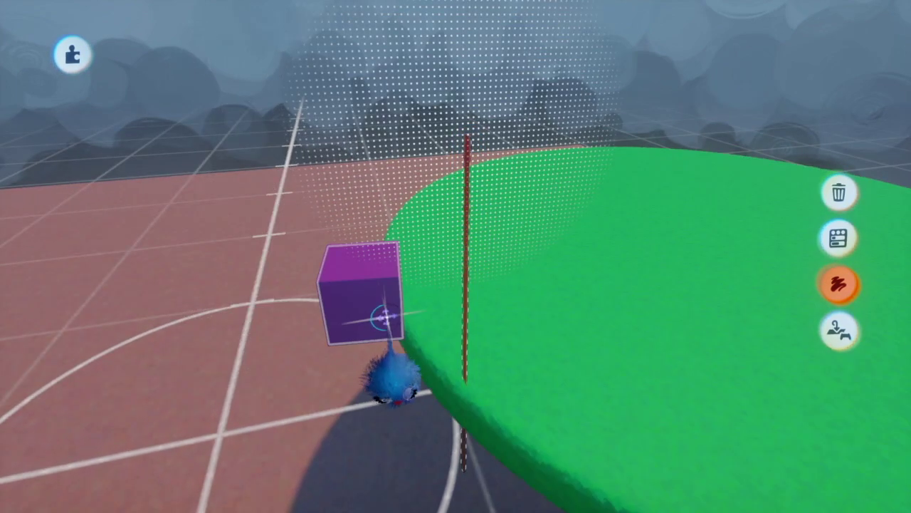
{"action": "left_click", "coordinate": [569, 383]}
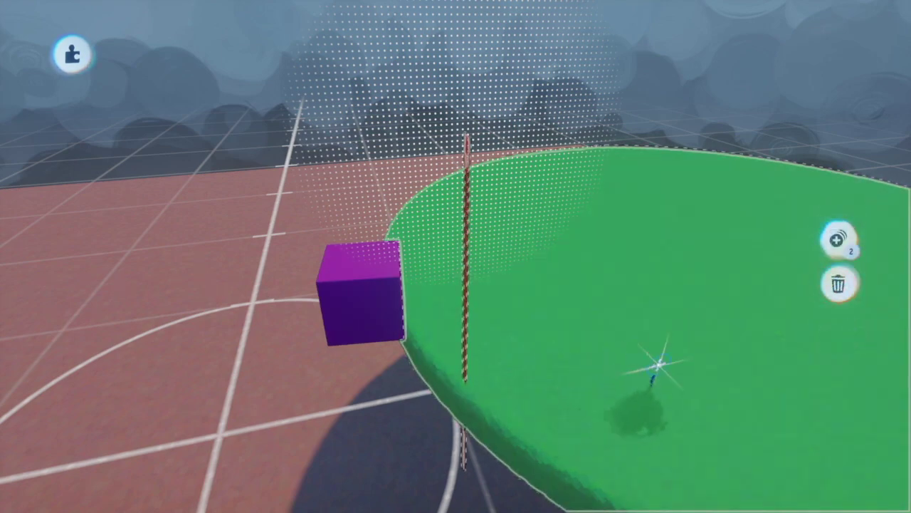
{"action": "left_click", "coordinate": [842, 240]}
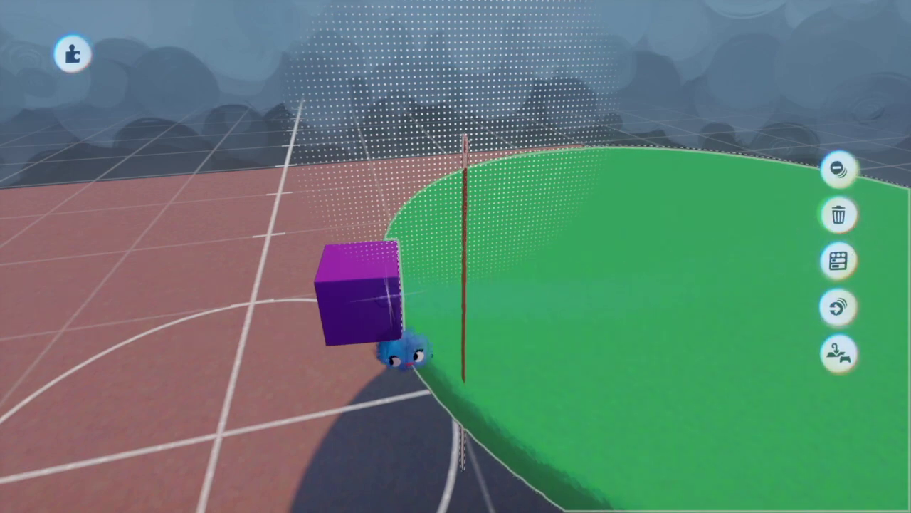
Move the purple cube onto the disc's rim and centre it on the red line as seen from above.
{"action": "left_click_drag", "start_coordinate": [336, 302], "coordinate": [443, 331]}
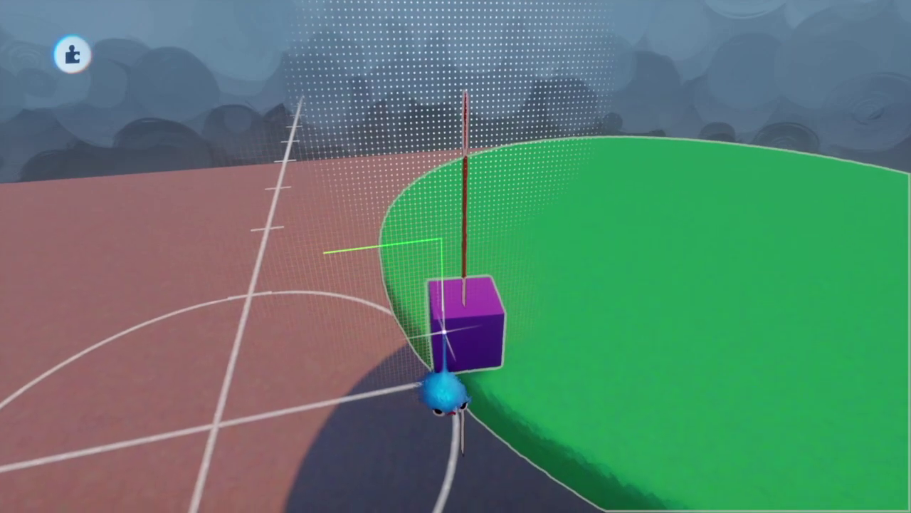
{"action": "middle_click_drag", "start_coordinate": [443, 332], "coordinate": [444, 333]}
{"action": "left_click_drag", "start_coordinate": [442, 331], "coordinate": [419, 313]}
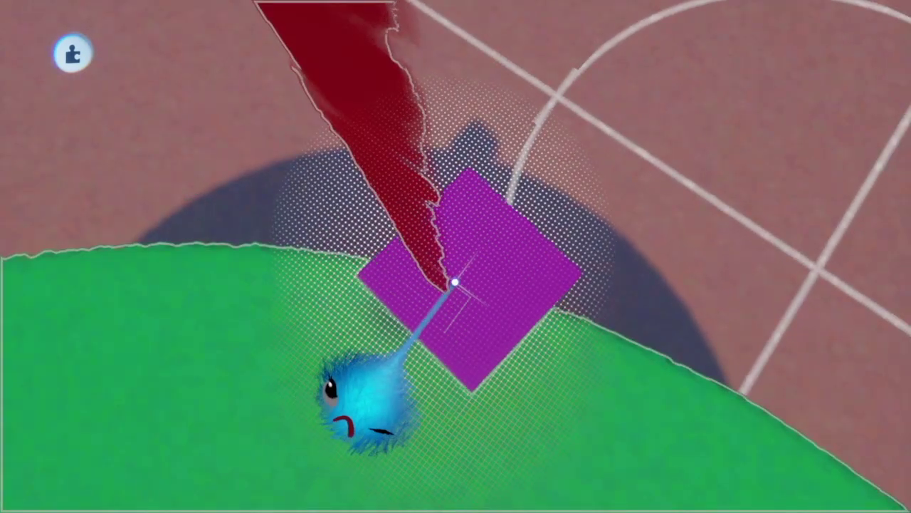
{"action": "left_click_drag", "start_coordinate": [447, 274], "coordinate": [445, 288]}
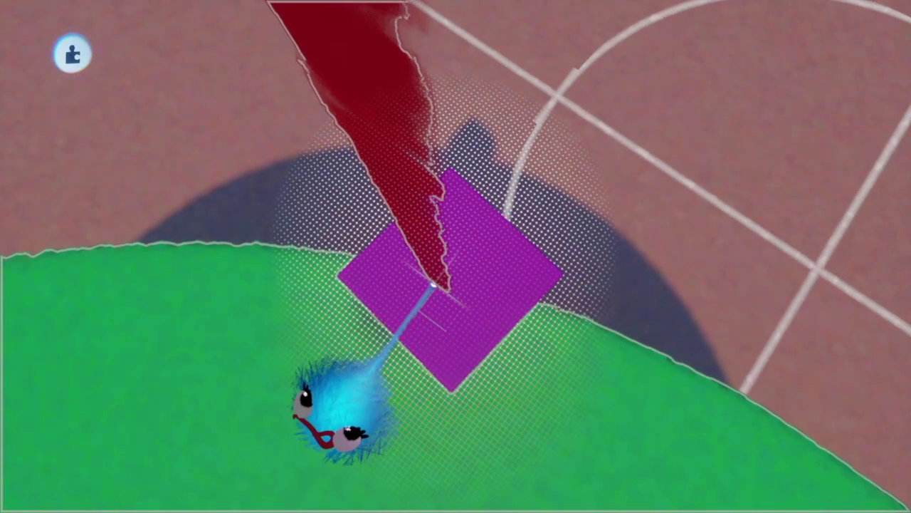
{"action": "middle_click_drag", "start_coordinate": [434, 283], "coordinate": [434, 287]}
{"action": "left_click_drag", "start_coordinate": [433, 281], "coordinate": [432, 281]}
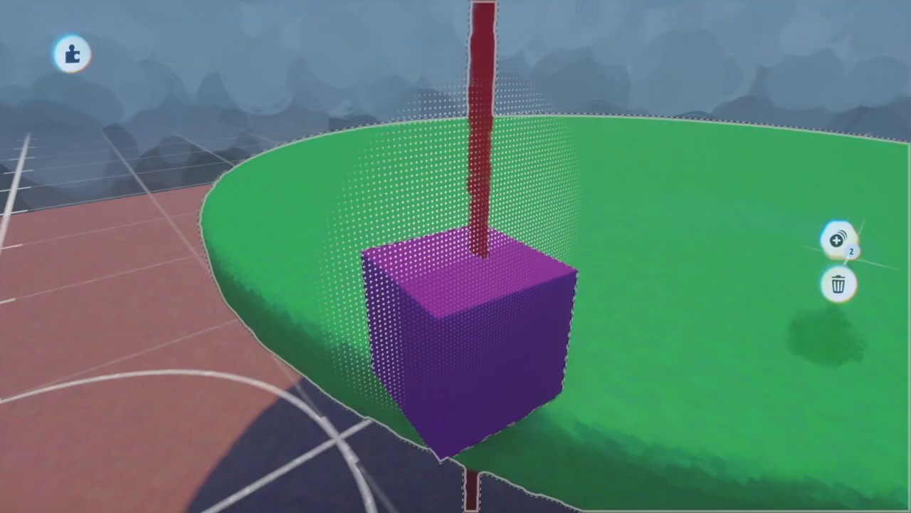
Group the purple cube with the group of the disc and red line.
{"action": "left_click", "coordinate": [847, 235]}
{"action": "scroll", "coordinate": [846, 241], "scroll_direction": "down", "scroll_amount": 5}
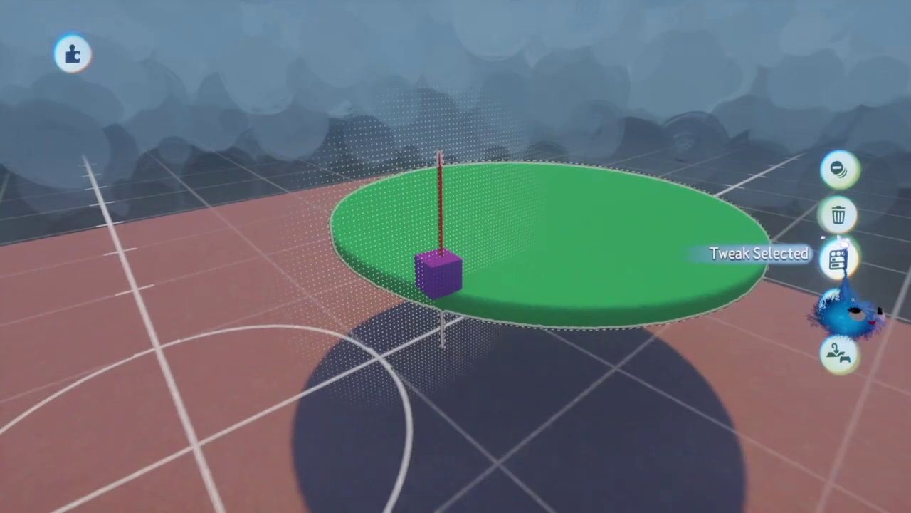
{"action": "mouse_move", "coordinate": [845, 246]}
{"action": "middle_mouse_down"}
{"action": "mouse_move", "coordinate": [822, 249]}
{"action": "mouse_move", "coordinate": [854, 249]}
{"action": "middle_mouse_up"}
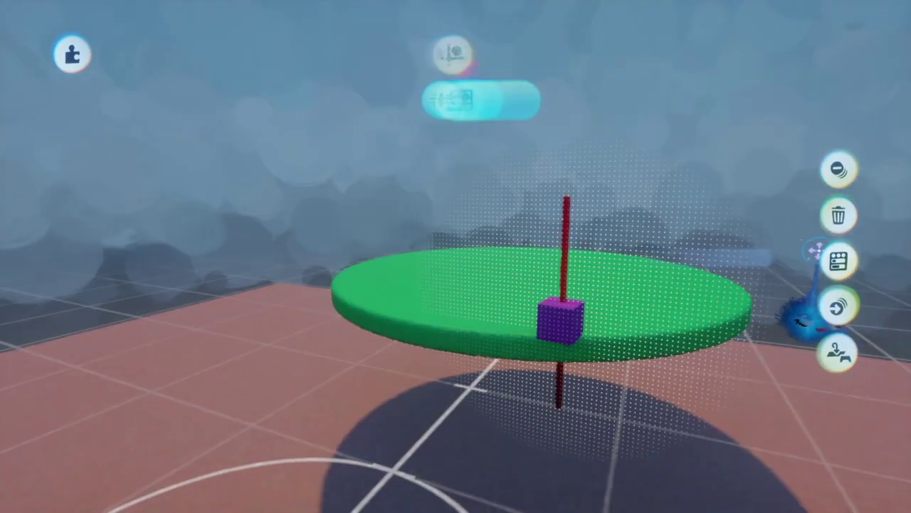
{"action": "middle_click_drag", "start_coordinate": [818, 284], "coordinate": [798, 304]}
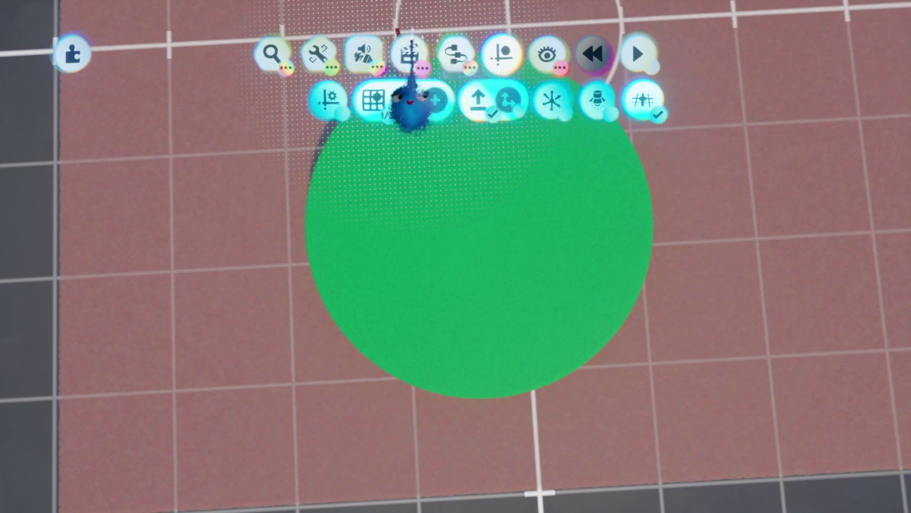
Place a timeline gadget beside the disc and undo the stray timeline stamped inside its canvas.
{"action": "left_click", "coordinate": [410, 57]}
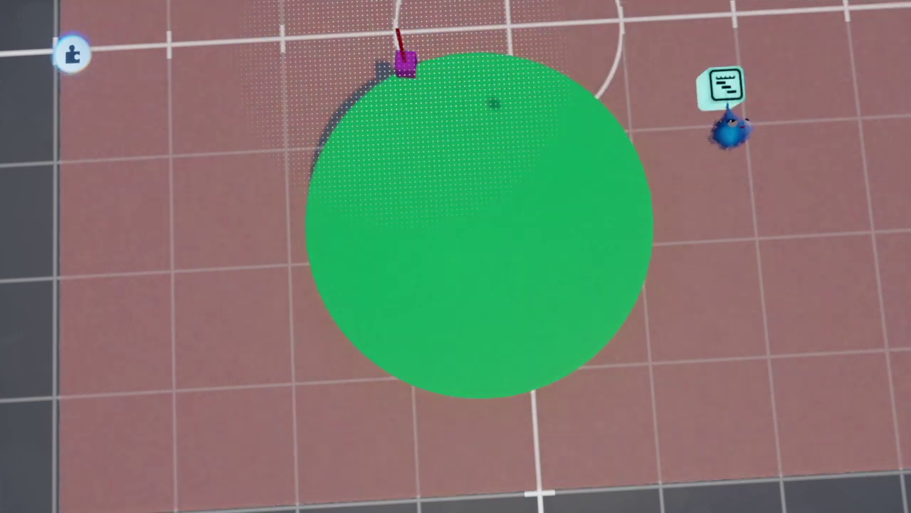
{"action": "left_click", "coordinate": [728, 89]}
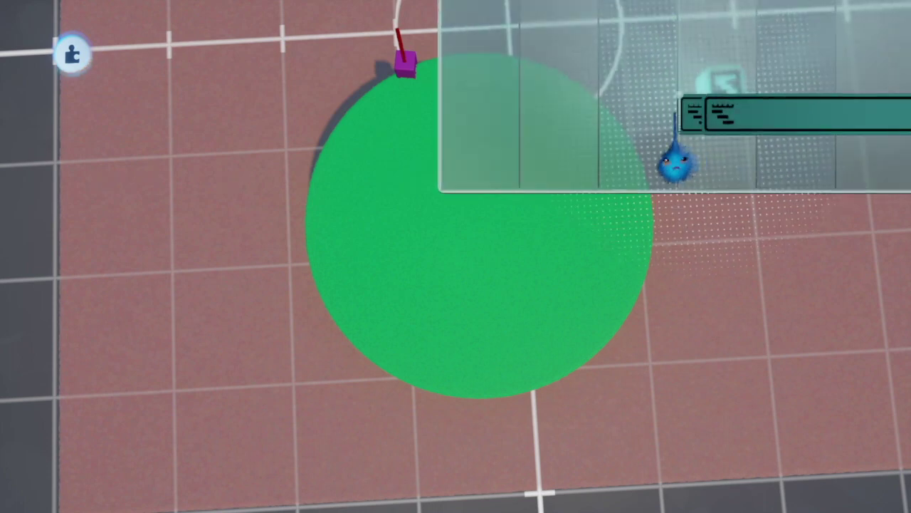
{"action": "key", "text": "ctrl+z"}
{"action": "key", "text": "ctrl+z"}
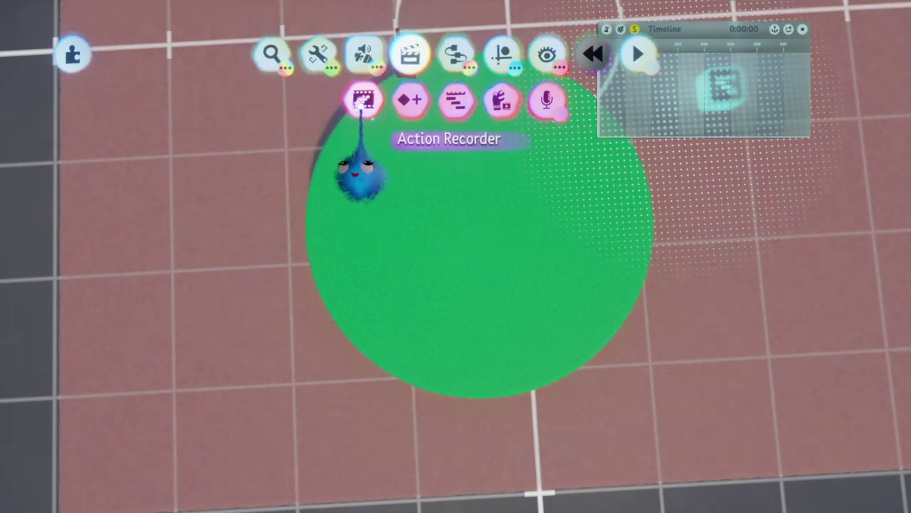
Add an action recorder to the timeline and turn off the grid snap and Stay Upright guides.
{"action": "left_click", "coordinate": [363, 100]}
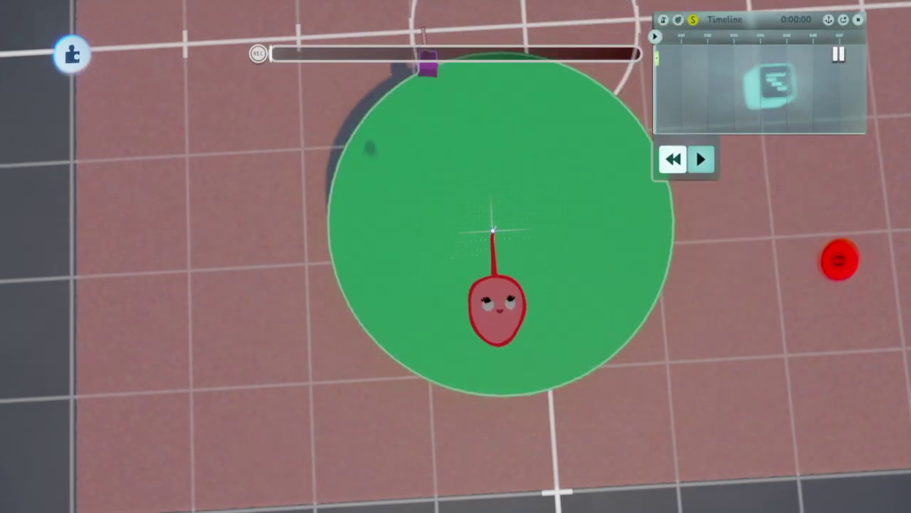
{"action": "key", "text": "d"}
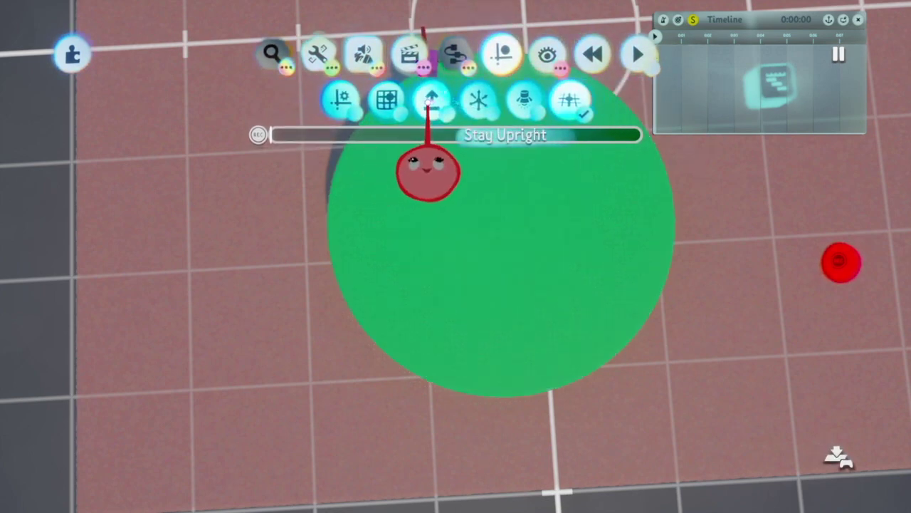
{"action": "key", "text": "Escape"}
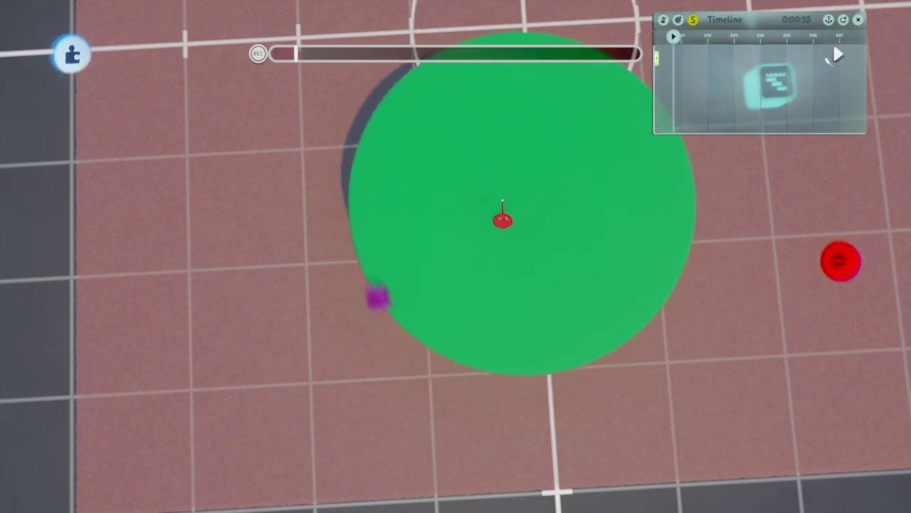
Record a trial spin of the disc group and remove that recording from the timeline.
{"action": "left_click", "coordinate": [503, 200]}
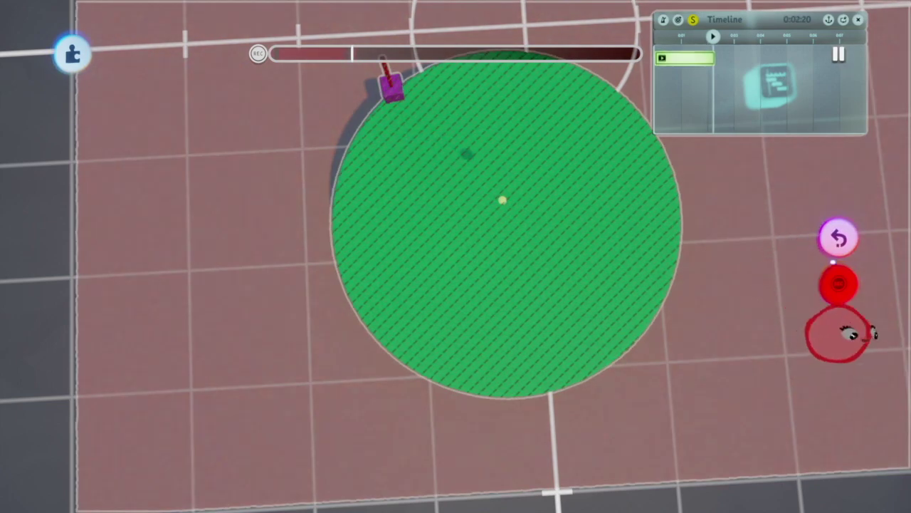
{"action": "left_click", "coordinate": [838, 284]}
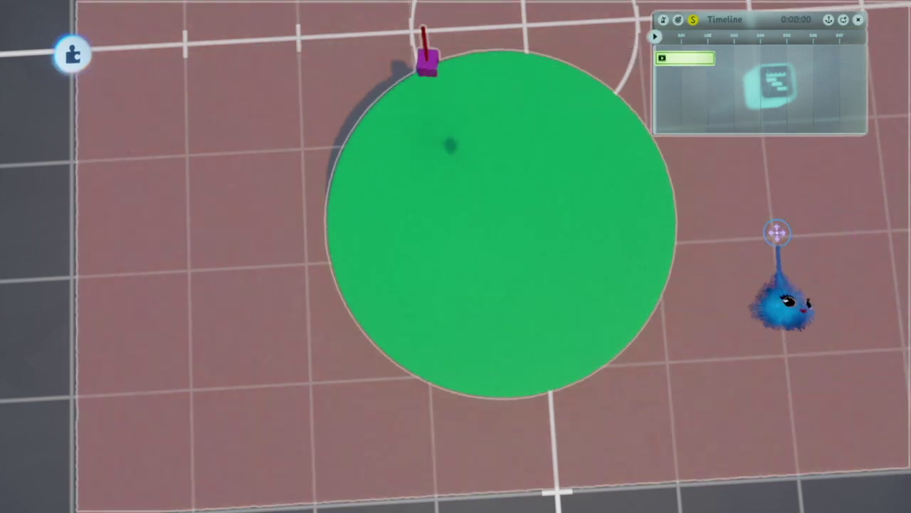
{"action": "key", "text": "space"}
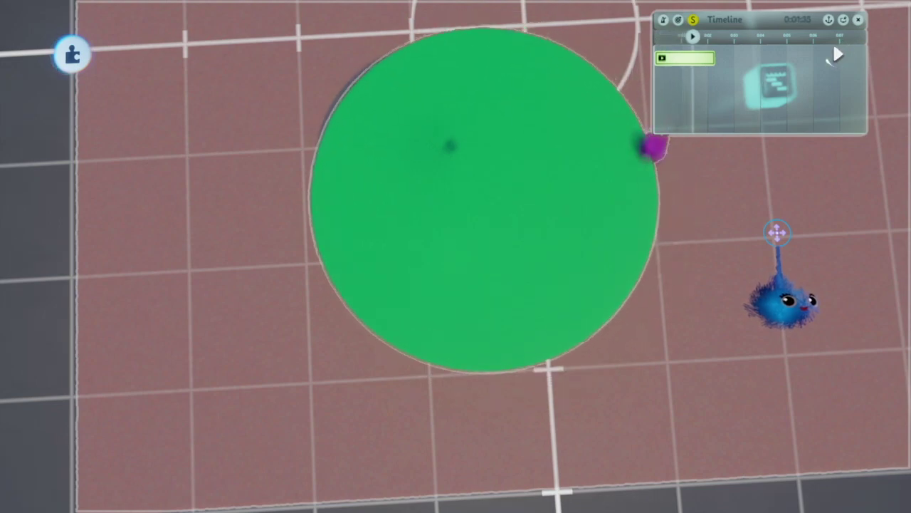
{"action": "left_click_drag", "start_coordinate": [777, 231], "coordinate": [492, 227]}
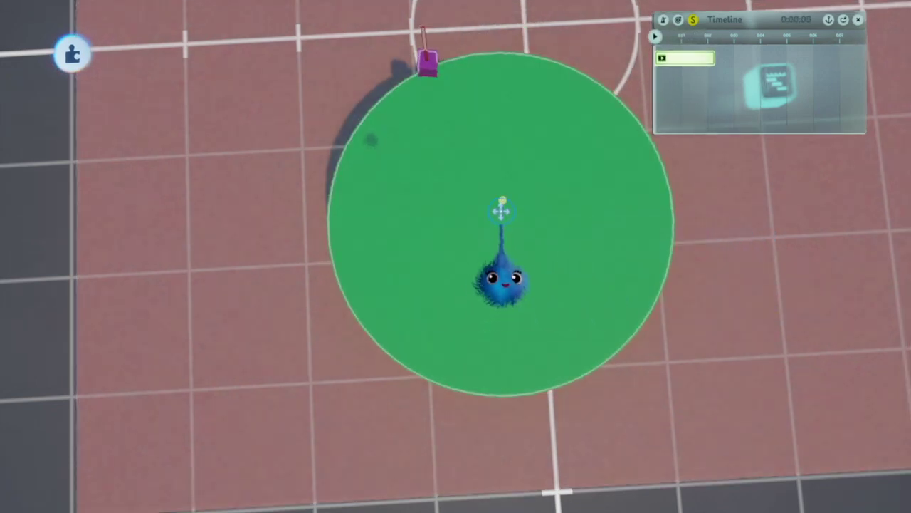
{"action": "left_click_drag", "start_coordinate": [516, 204], "coordinate": [682, 62]}
Add a new action recorder to the empty timeline and enter its recording mode.
{"action": "key", "text": "Tab"}
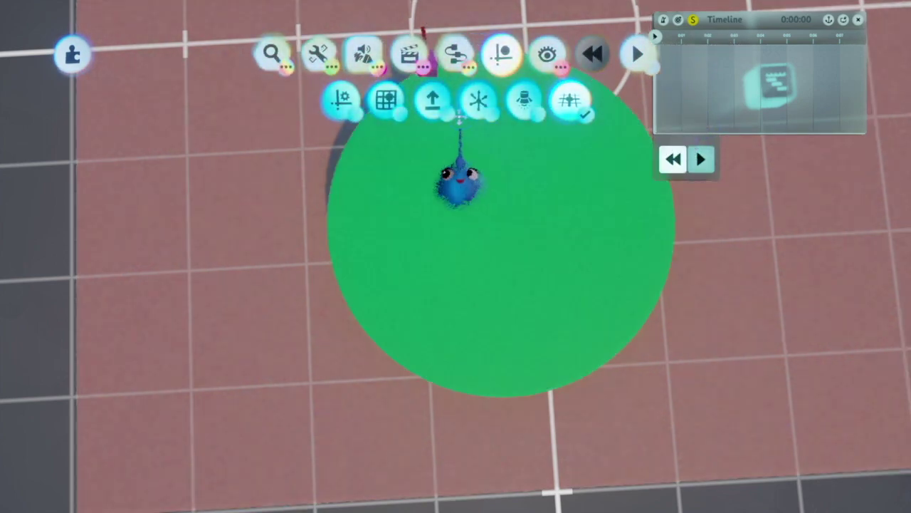
{"action": "left_click", "coordinate": [414, 59]}
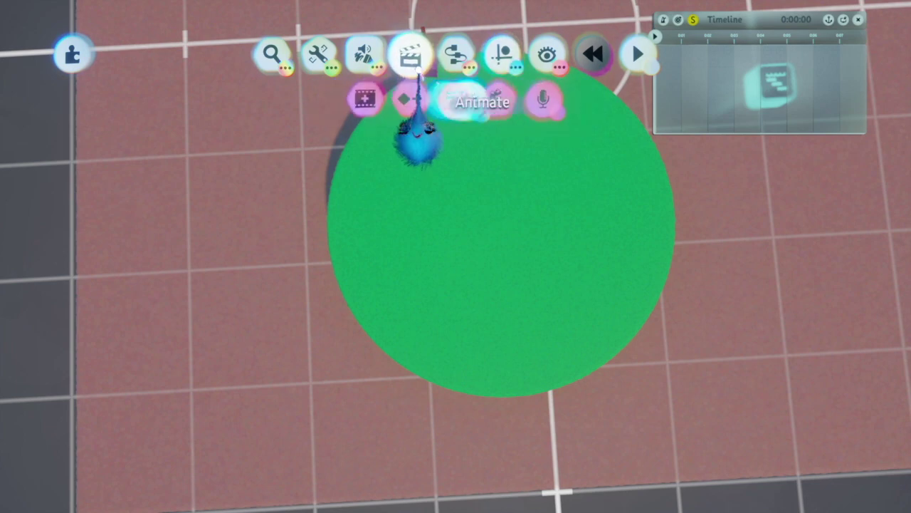
{"action": "left_click", "coordinate": [371, 104]}
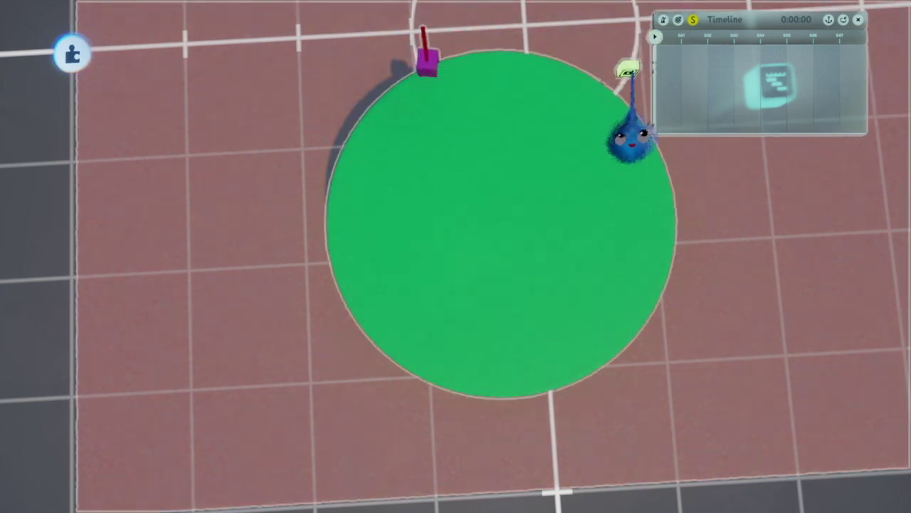
{"action": "left_click", "coordinate": [643, 74]}
{"action": "left_click_drag", "start_coordinate": [641, 116], "coordinate": [639, 233]}
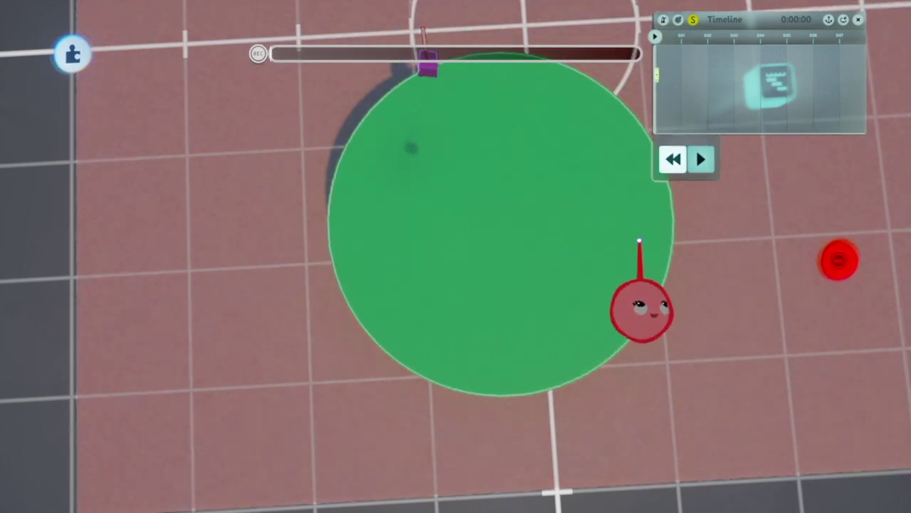
Record the disc group being spun from its centre, stop the recording and exit.
{"action": "left_click", "coordinate": [640, 241]}
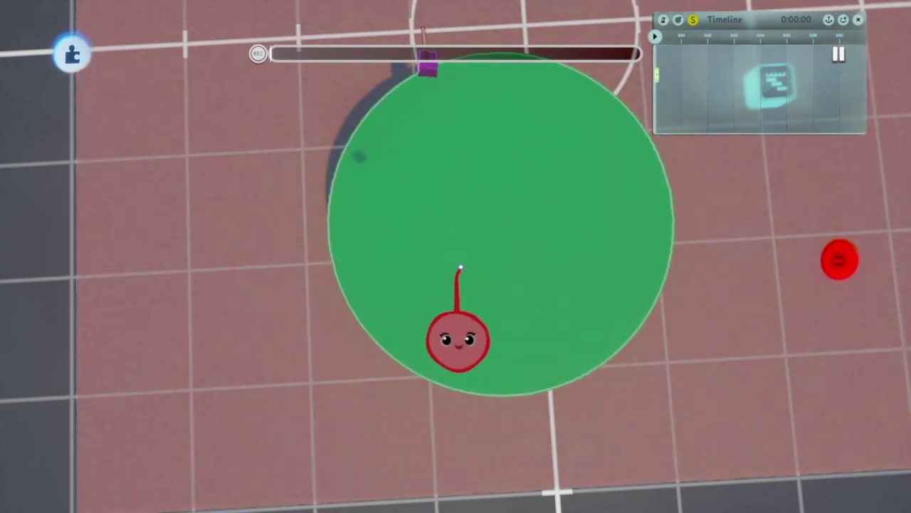
{"action": "left_click_drag", "start_coordinate": [499, 195], "coordinate": [498, 194]}
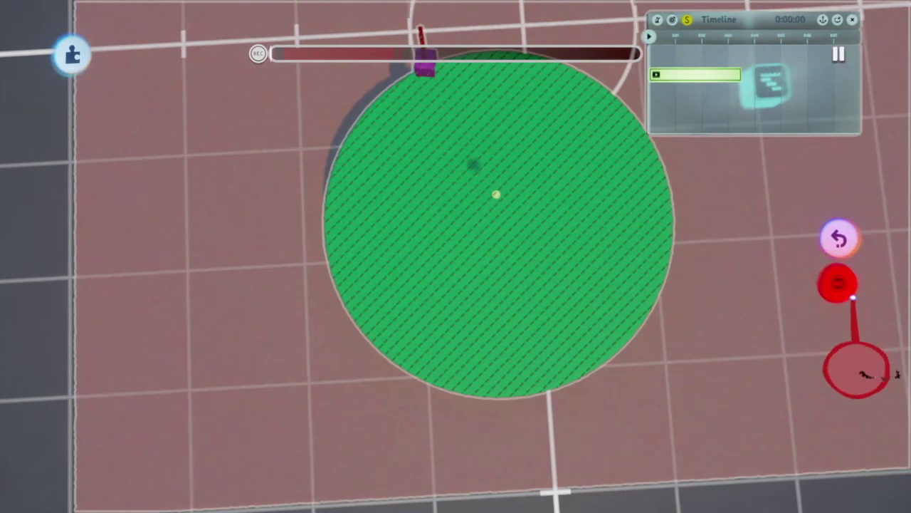
{"action": "left_click", "coordinate": [827, 283]}
{"action": "key", "text": "Escape"}
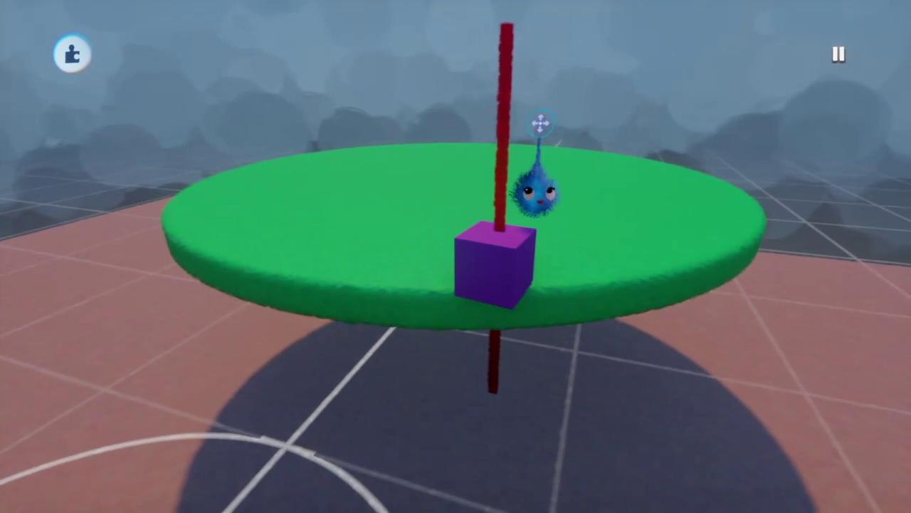
Inside the disc group, set the red line's opacity to 0%, close its properties and leave the group.
{"action": "left_click", "coordinate": [498, 106]}
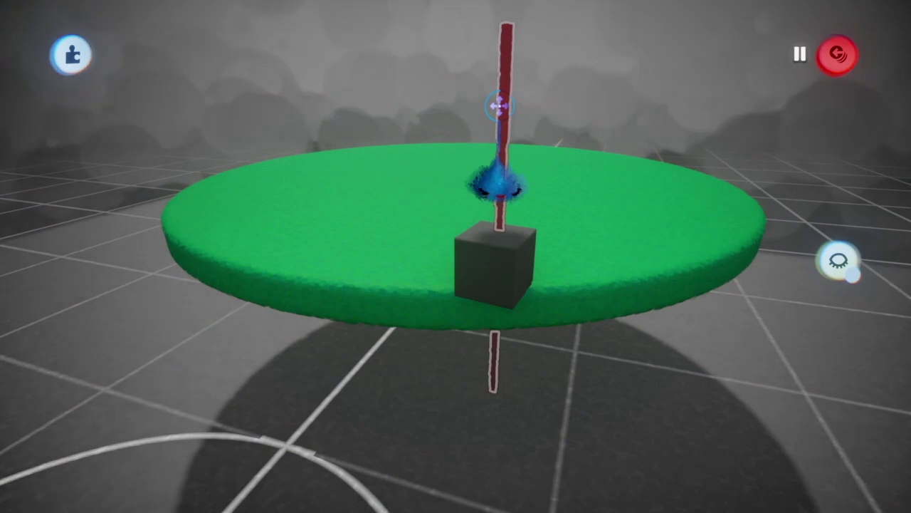
{"action": "left_click", "coordinate": [500, 106]}
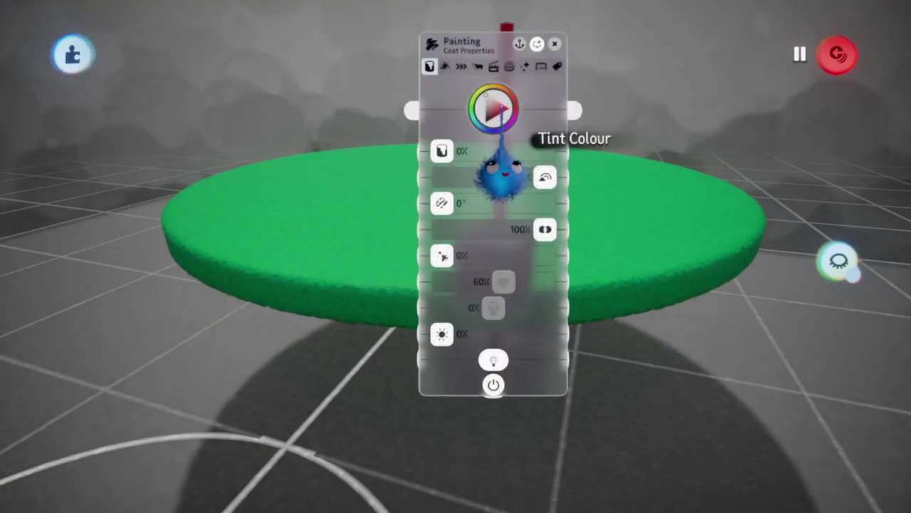
{"action": "left_click_drag", "start_coordinate": [531, 91], "coordinate": [664, 93]}
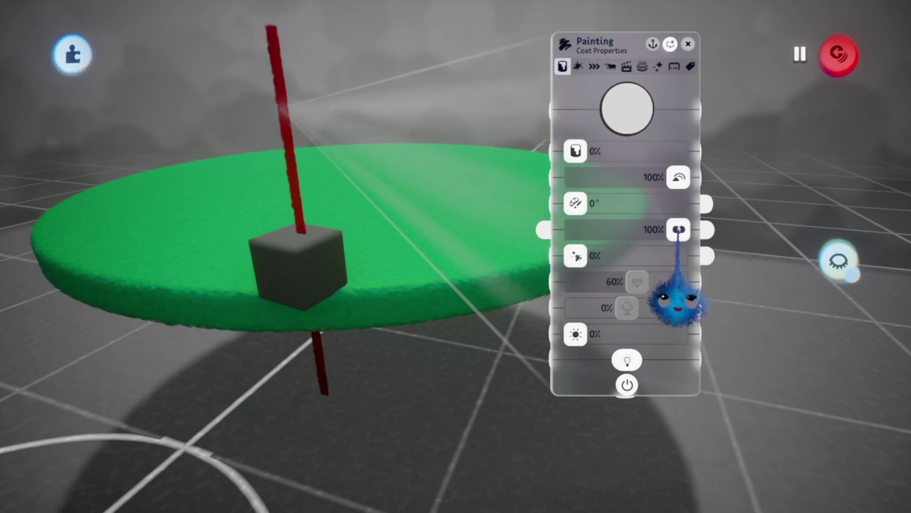
{"action": "left_click_drag", "start_coordinate": [676, 302], "coordinate": [502, 302]}
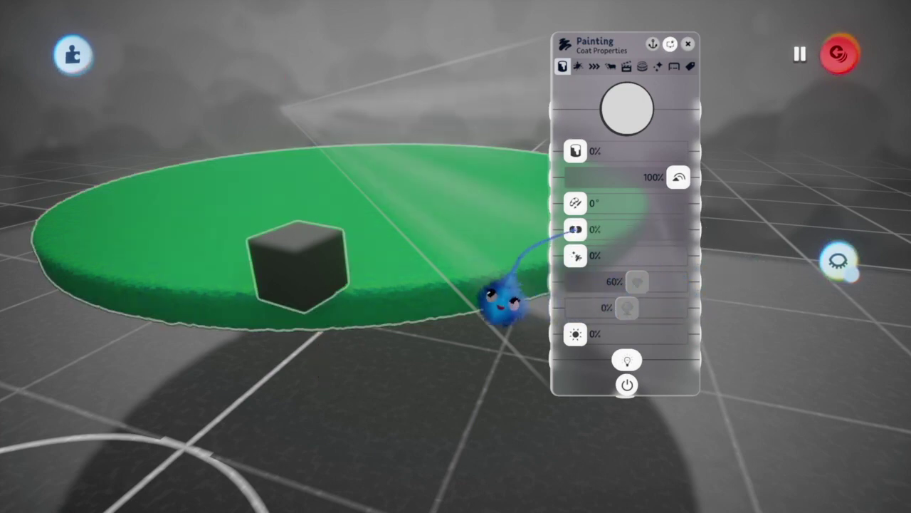
{"action": "key", "text": "Escape"}
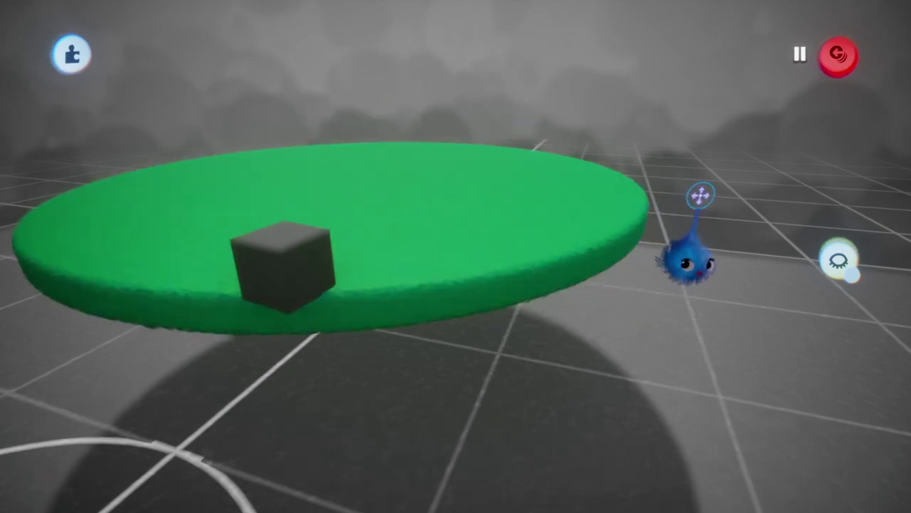
{"action": "key", "text": "Escape"}
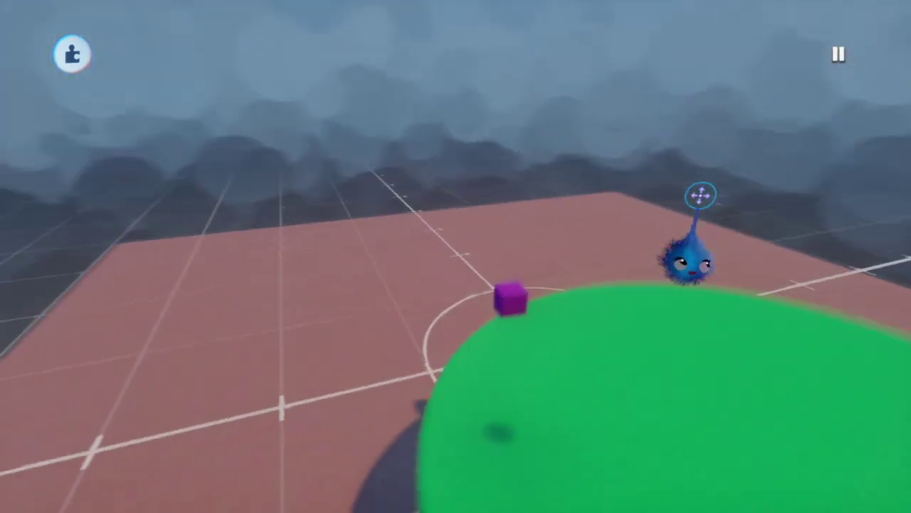
Open the action recorder in the timeline and set its Animation Speed to 15%.
{"action": "scroll", "coordinate": [702, 195], "scroll_direction": "down", "scroll_amount": 5}
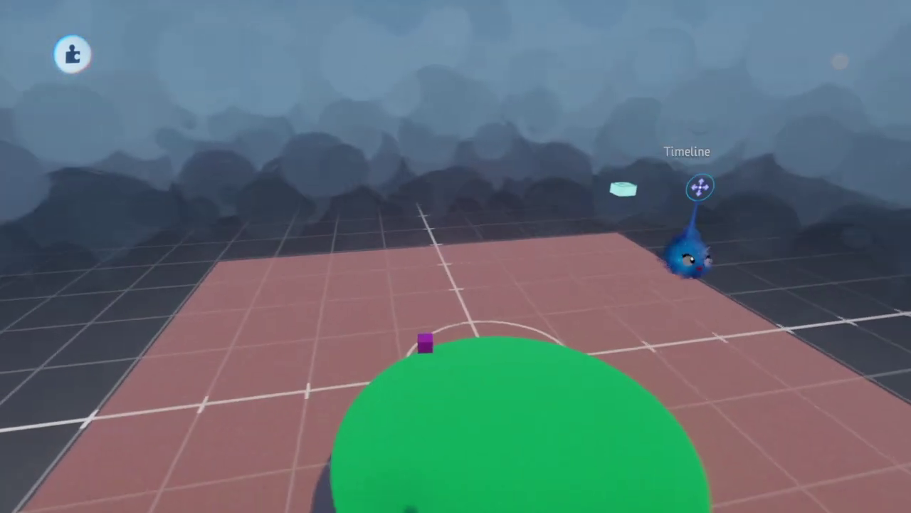
{"action": "middle_click_drag", "start_coordinate": [692, 254], "coordinate": [726, 242]}
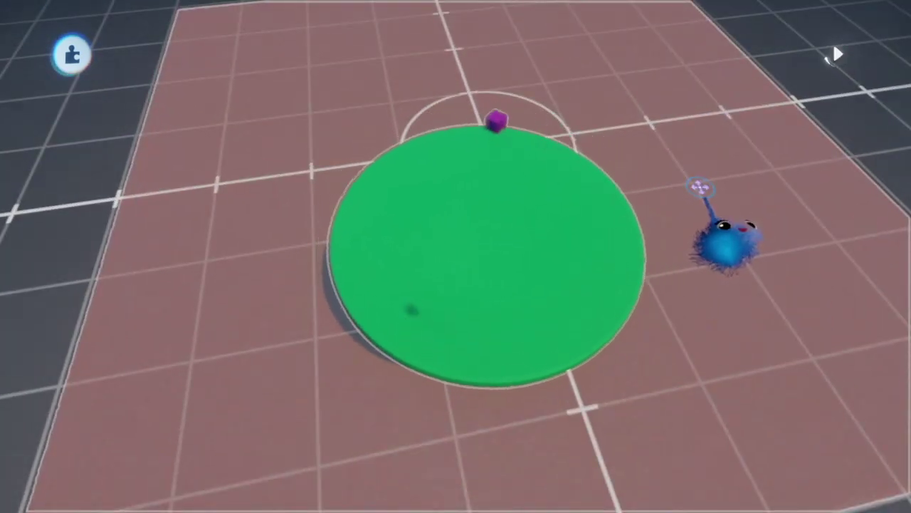
{"action": "middle_click_drag", "start_coordinate": [702, 193], "coordinate": [678, 184]}
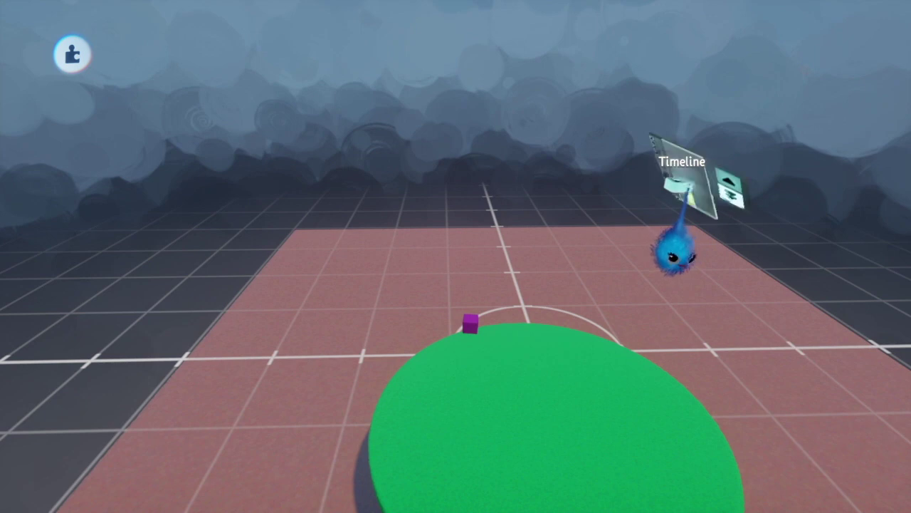
{"action": "left_click", "coordinate": [672, 253]}
{"action": "left_click", "coordinate": [633, 164]}
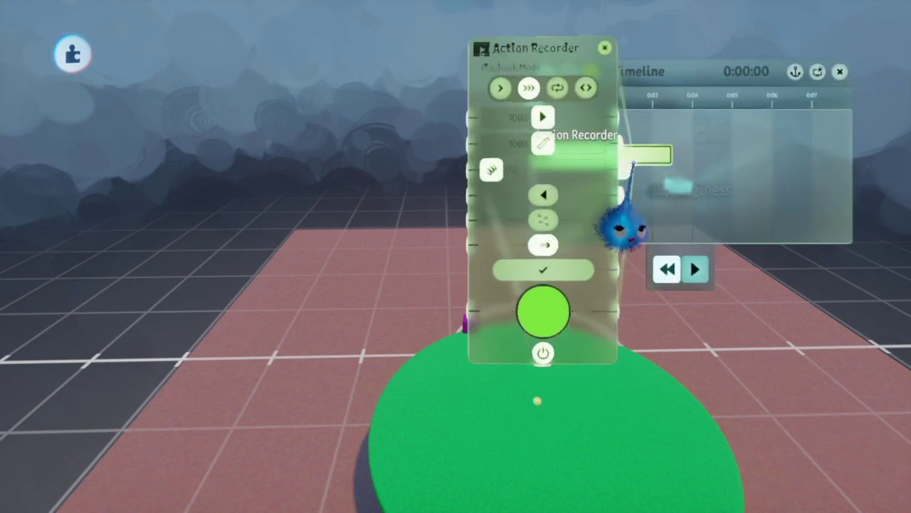
{"action": "left_click_drag", "start_coordinate": [541, 116], "coordinate": [504, 116]}
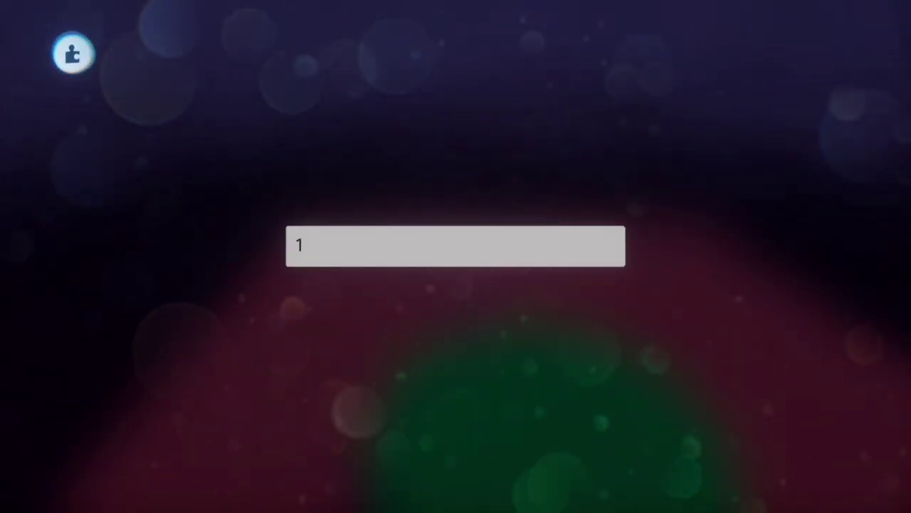
{"action": "key", "text": "Return"}
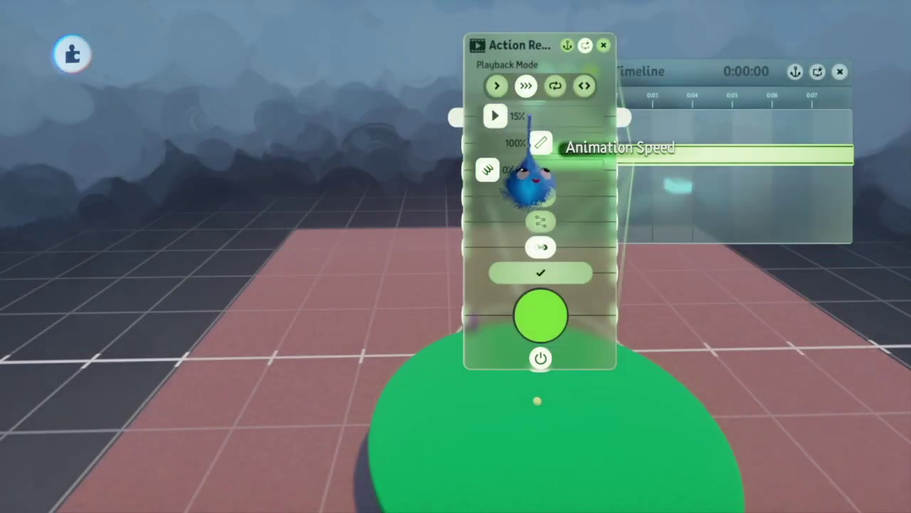
{"action": "key", "text": "Escape"}
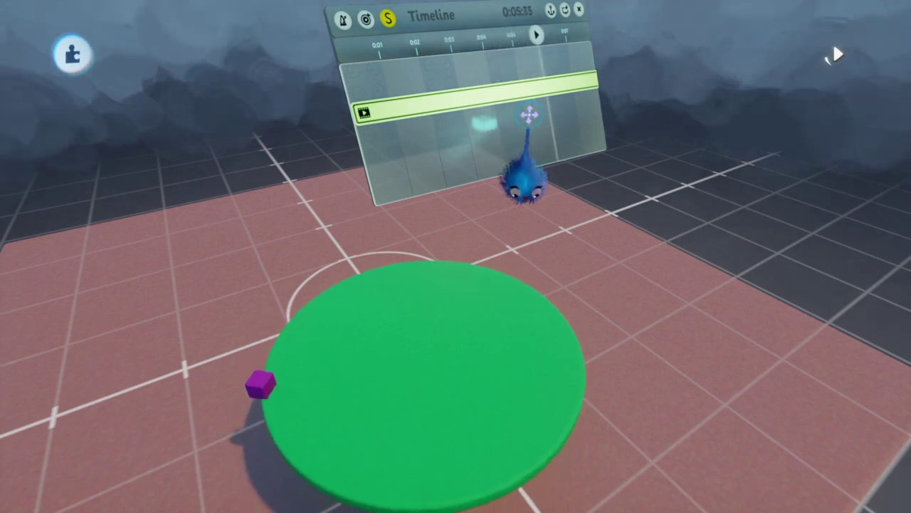
Rewind the timeline and scrub the playhead to about 0:03:53 to inspect the slowed disc rotation.
{"action": "key", "text": "Left"}
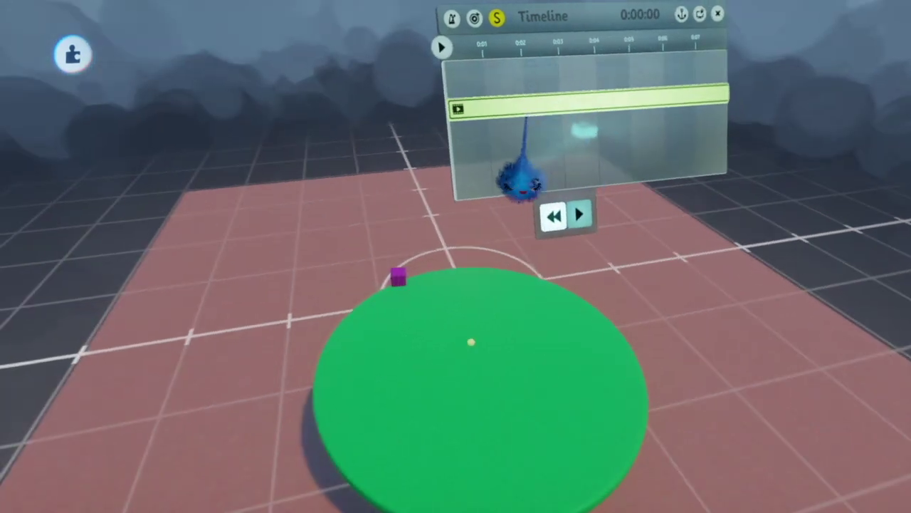
{"action": "left_click_drag", "start_coordinate": [443, 48], "coordinate": [559, 65]}
{"action": "mouse_move", "coordinate": [502, 68]}
{"action": "left_mouse_down"}
{"action": "mouse_move", "coordinate": [457, 69]}
{"action": "mouse_move", "coordinate": [505, 67]}
{"action": "left_mouse_up"}
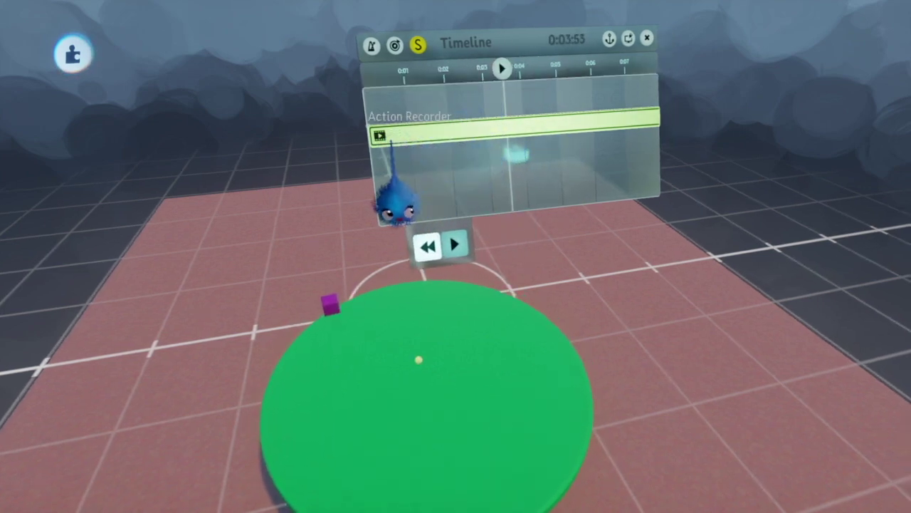
{"action": "left_click_drag", "start_coordinate": [372, 171], "coordinate": [345, 151]}
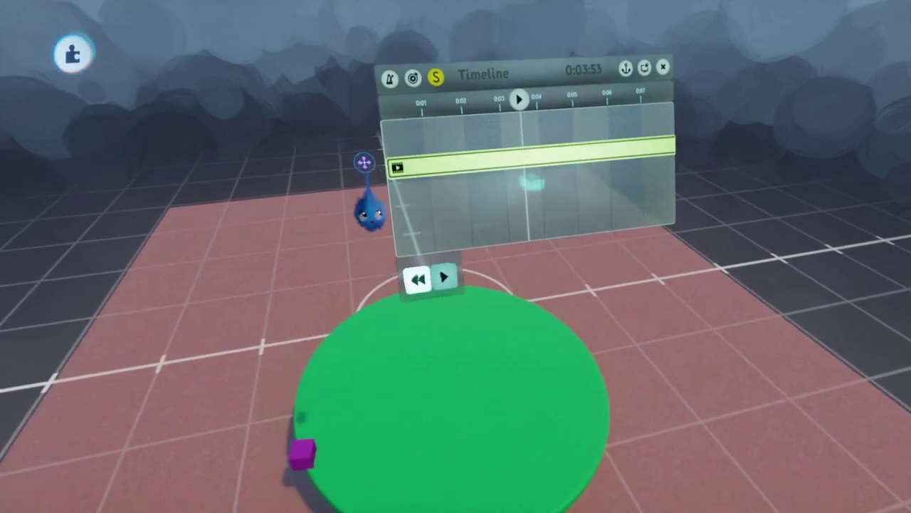
Play back the slowed spin of the disc and cube from the start, rewind to 0:00:00 and close the timeline.
{"action": "key", "text": "Left"}
{"action": "key", "text": "Right"}
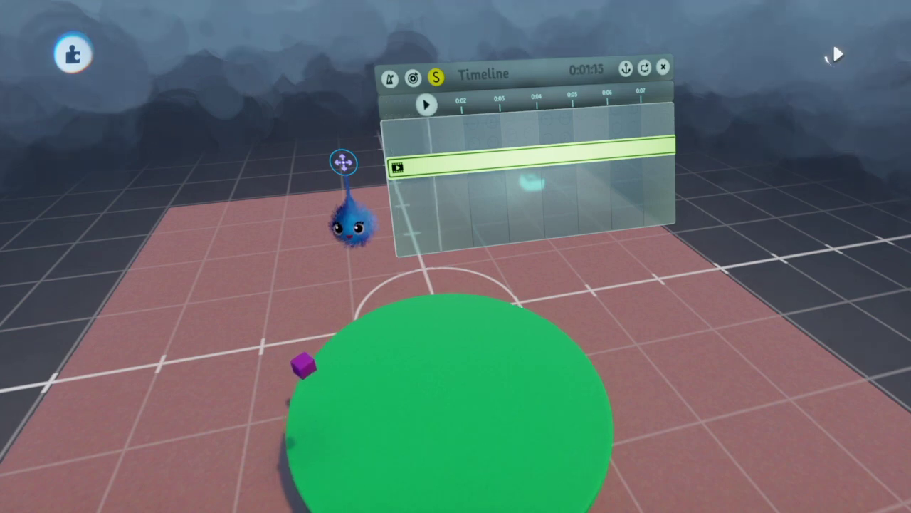
{"action": "key", "text": "Down"}
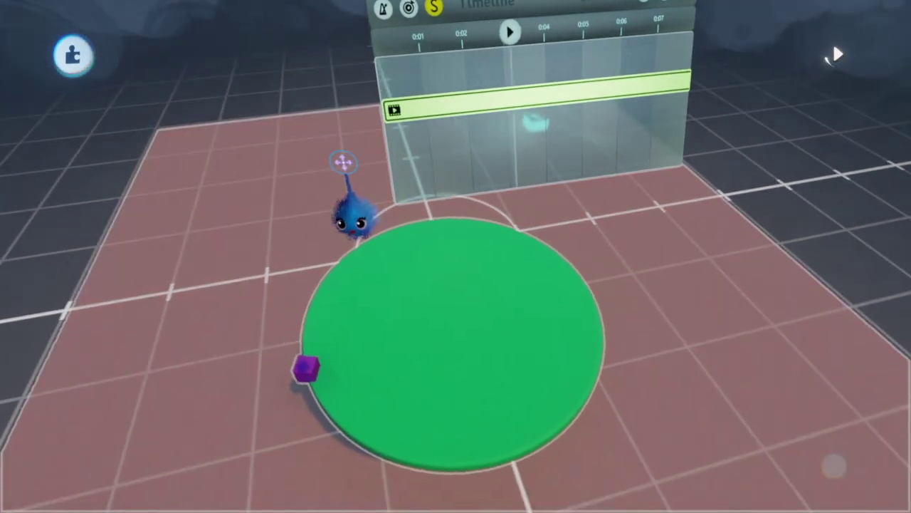
{"action": "key", "text": "Up"}
{"action": "key", "text": "Down"}
{"action": "key", "text": "Left"}
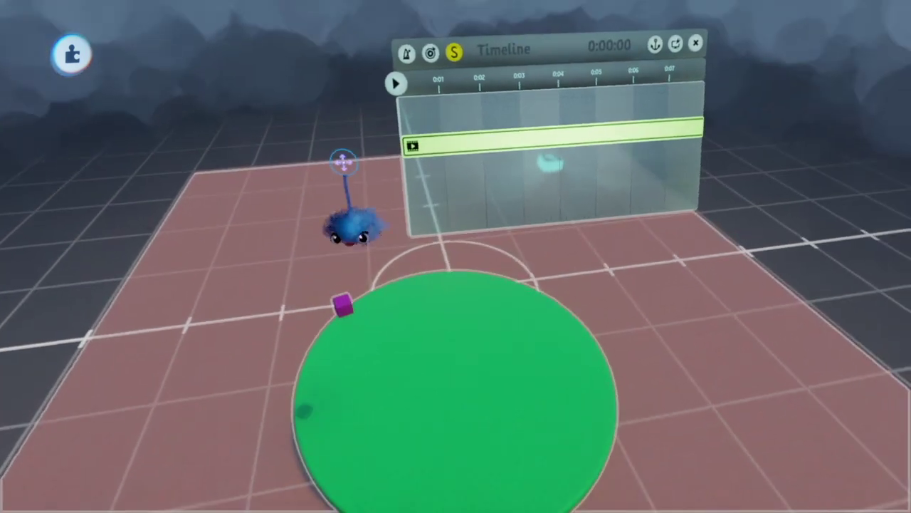
{"action": "key", "text": "Left"}
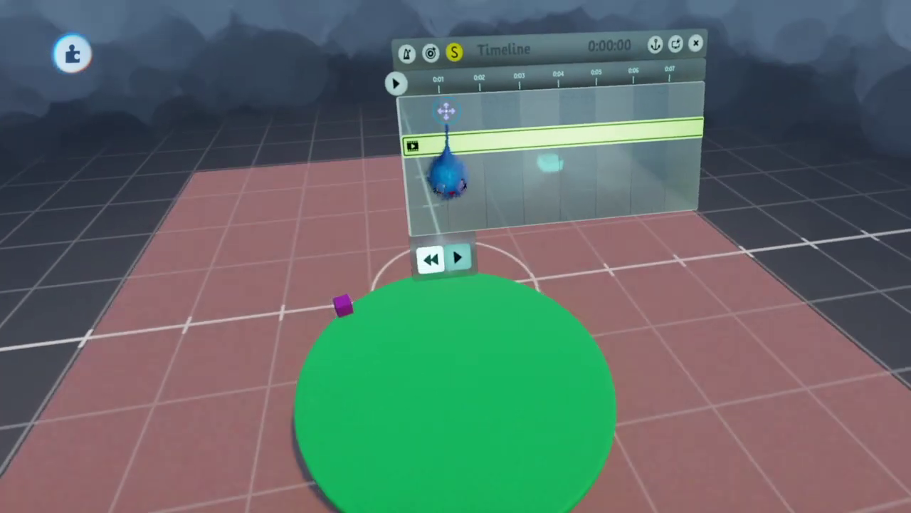
{"action": "key", "text": "Escape"}
{"action": "key", "text": "Down"}
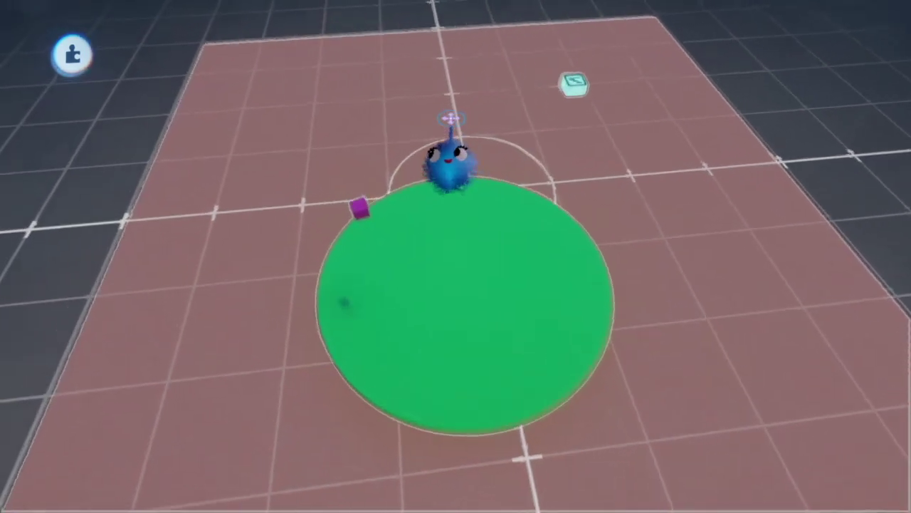
{"action": "key", "text": "Down"}
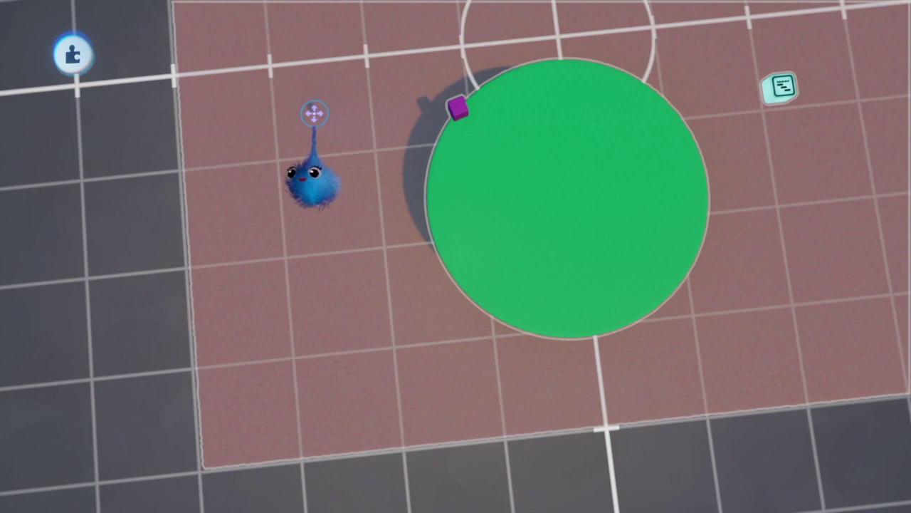
{"action": "key", "text": "Up"}
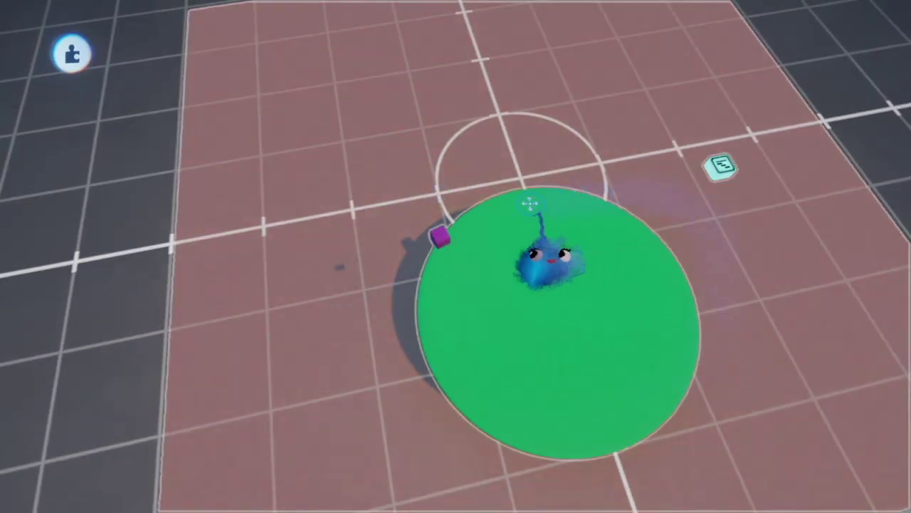
{"action": "key", "text": "Up"}
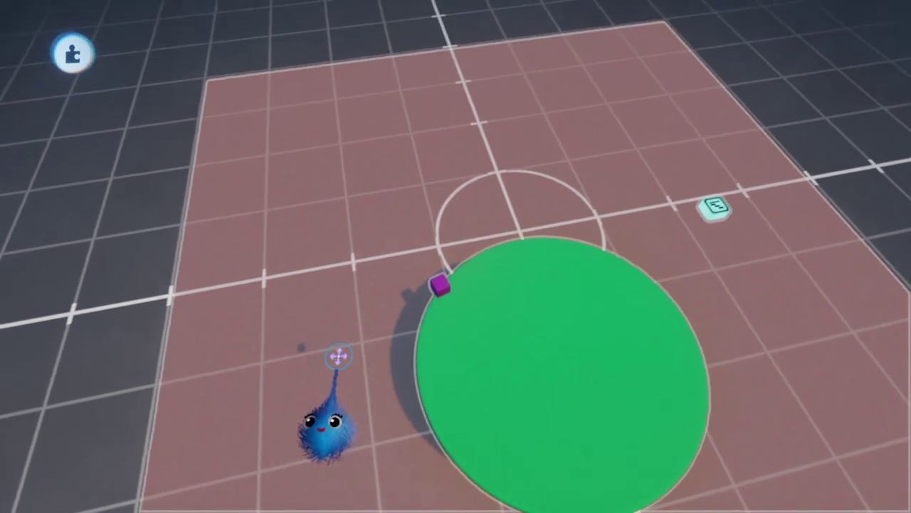
{"action": "key", "text": "Up"}
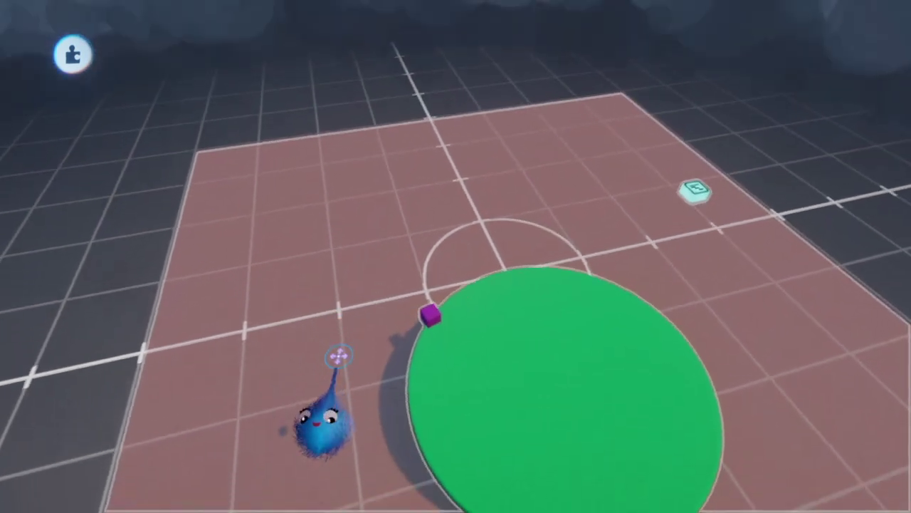
{"action": "key", "text": "Down"}
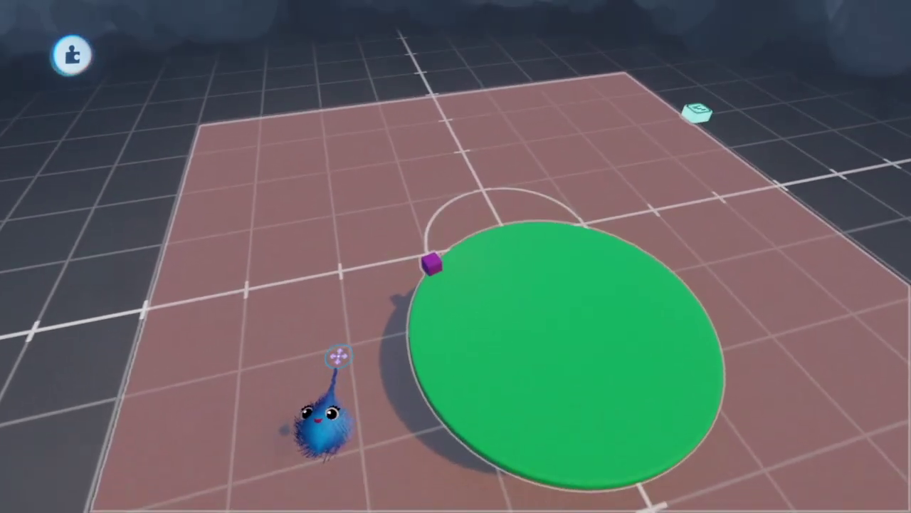
{"action": "key", "text": "Up"}
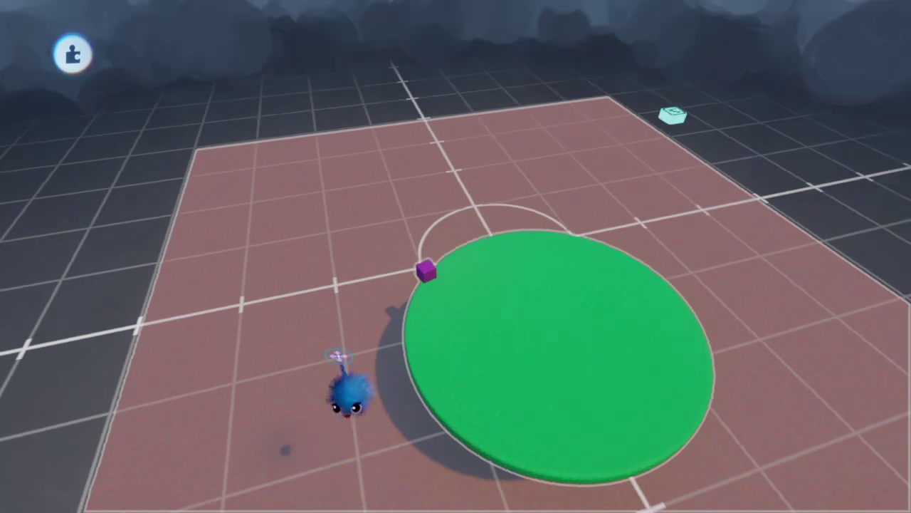